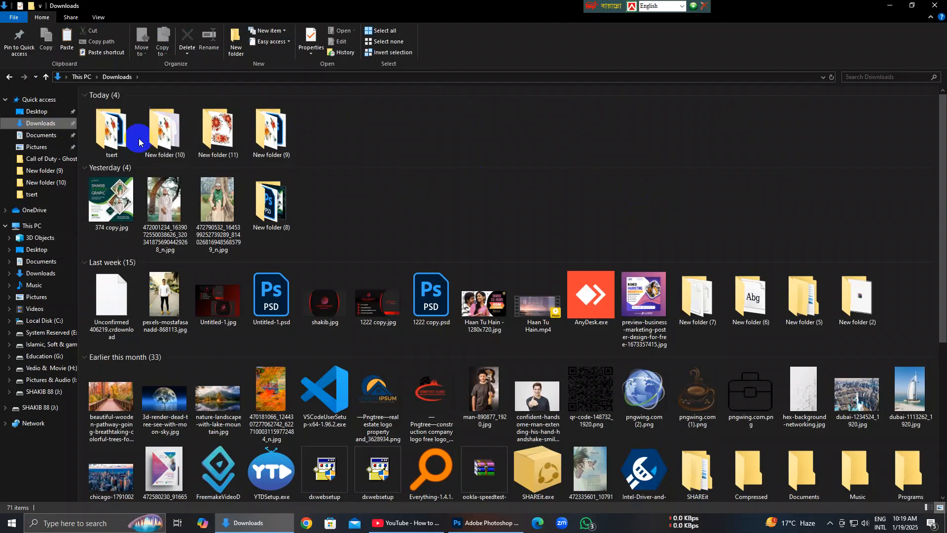
- Preview the T-shirt image 9812244 copy.jpg in New folder (10) inside Downloads
double_click(132, 135)
click(10, 75)
double_click(163, 128)
click(154, 124)
double_click(154, 123)
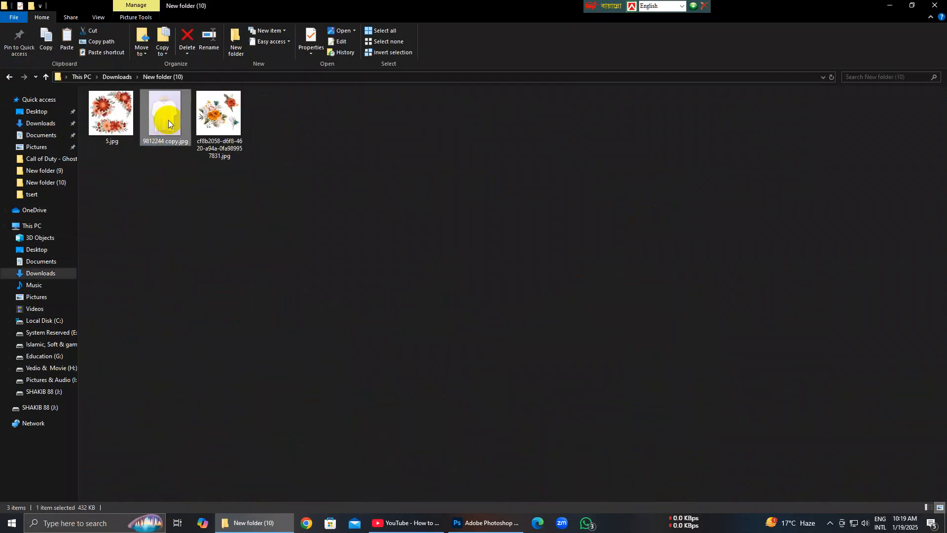
drag(435, 33, 522, 116)
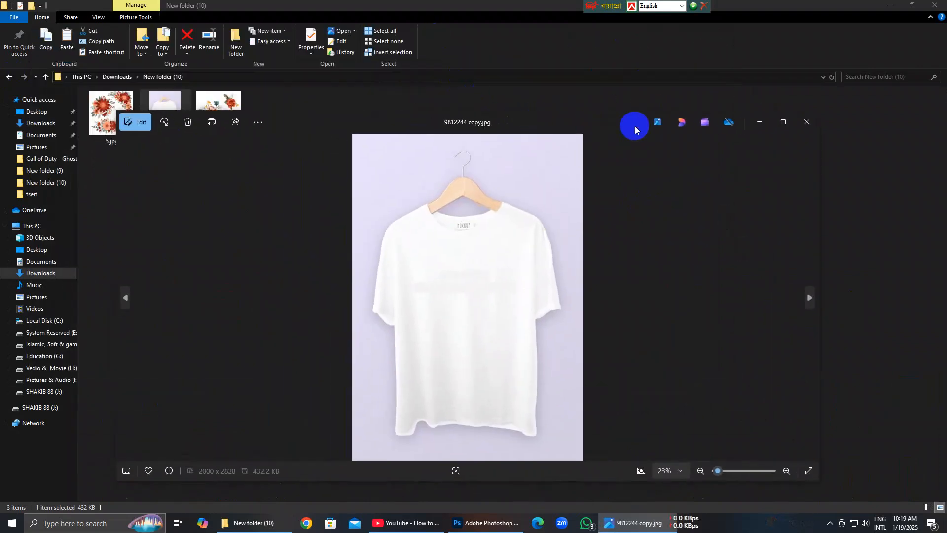
click(801, 132)
- Preview the two flower images in New folder (10) and close the folder
double_click(112, 119)
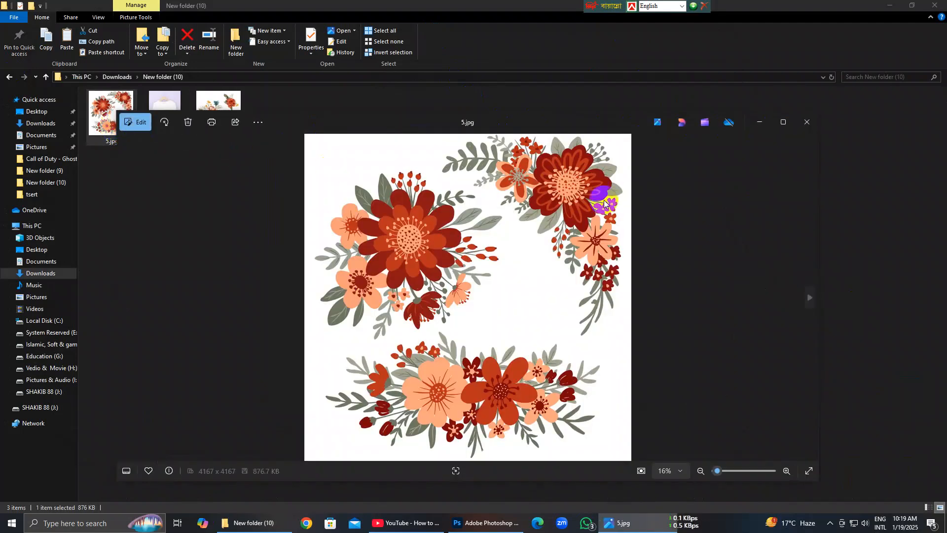
click(808, 121)
click(231, 118)
double_click(234, 122)
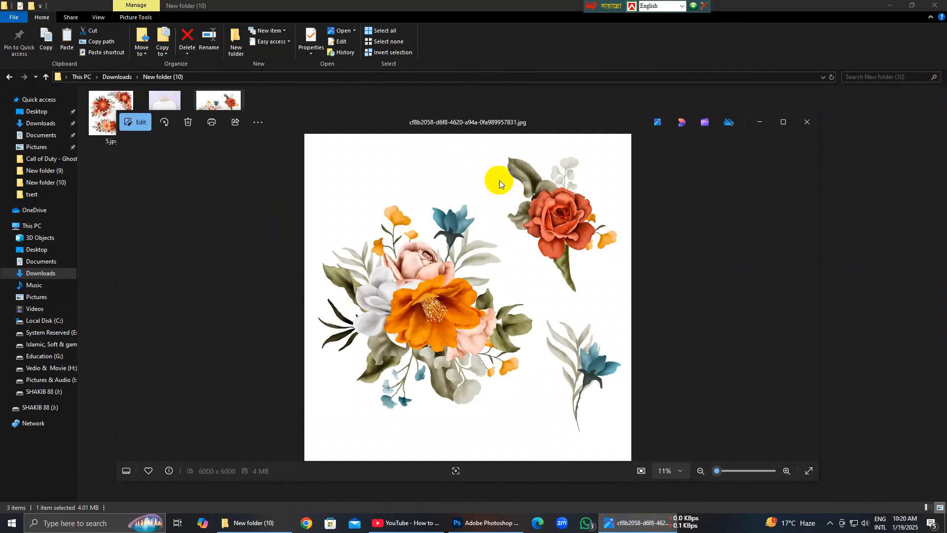
click(812, 127)
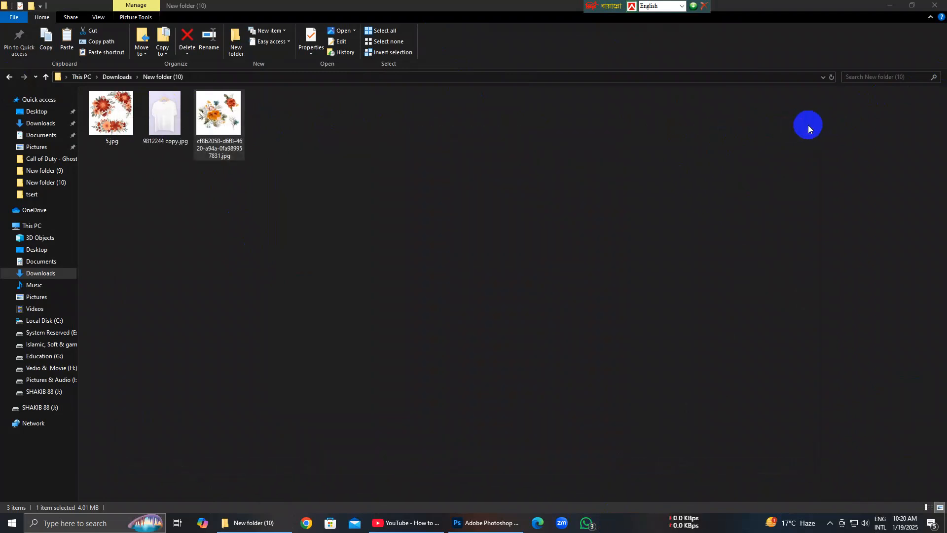
click(935, 5)
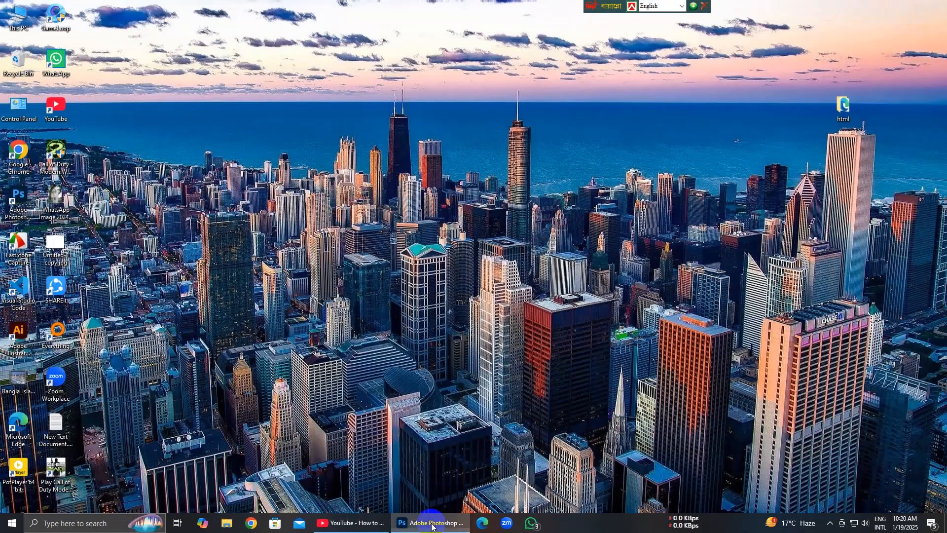
- Switch to Photoshop and create a 1920 x 1080 px RGB document at 300 ppi with a white background
click(433, 524)
click(20, 30)
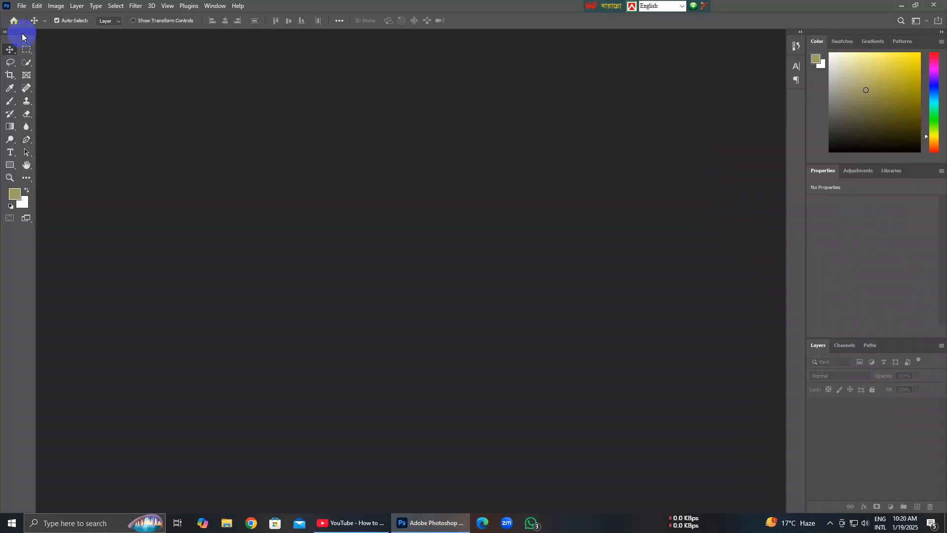
click(21, 7)
click(30, 19)
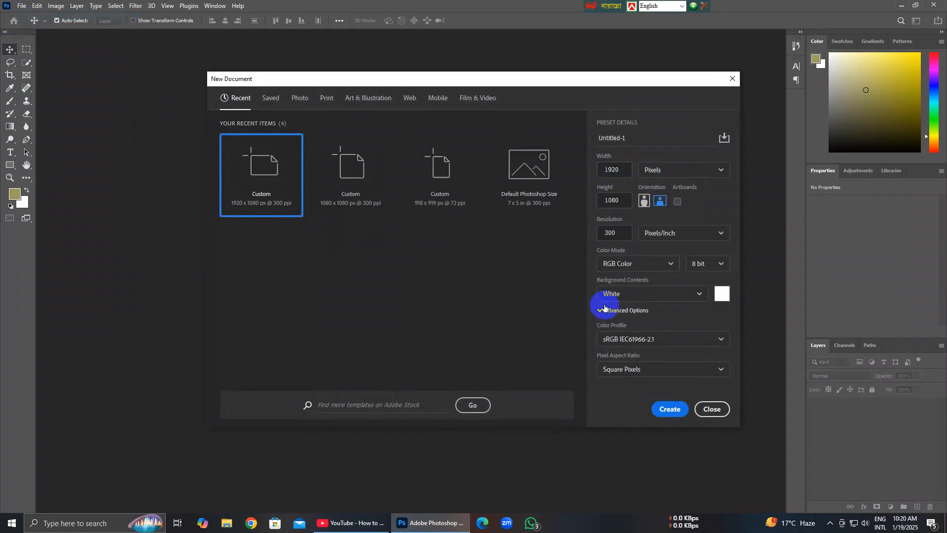
click(670, 411)
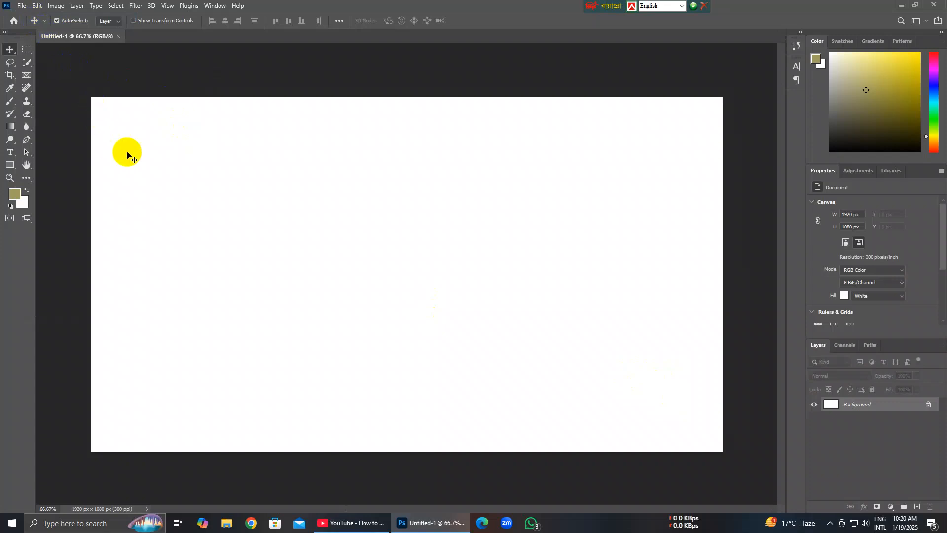
- Place 9812244 copy.jpg from New folder (10) in Downloads as an embedded image and commit the placement
click(19, 7)
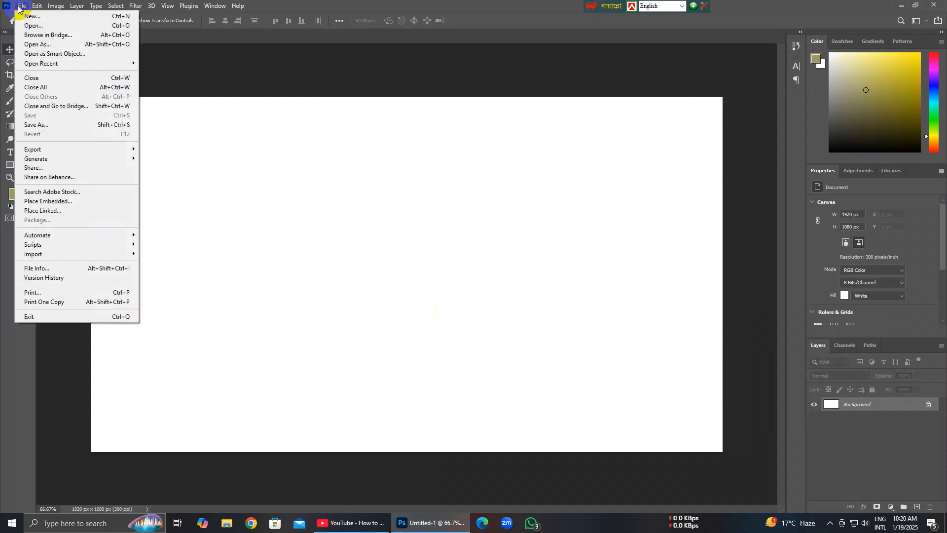
click(57, 203)
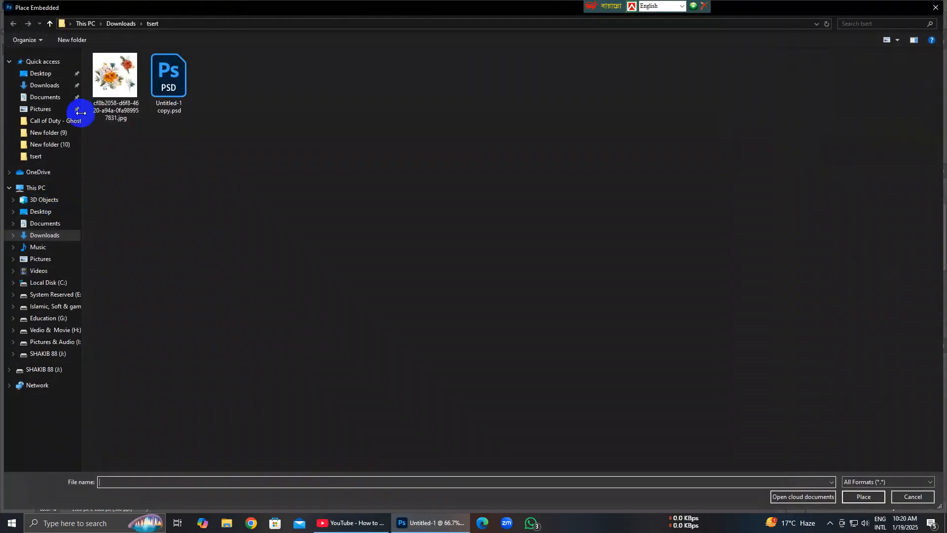
click(45, 85)
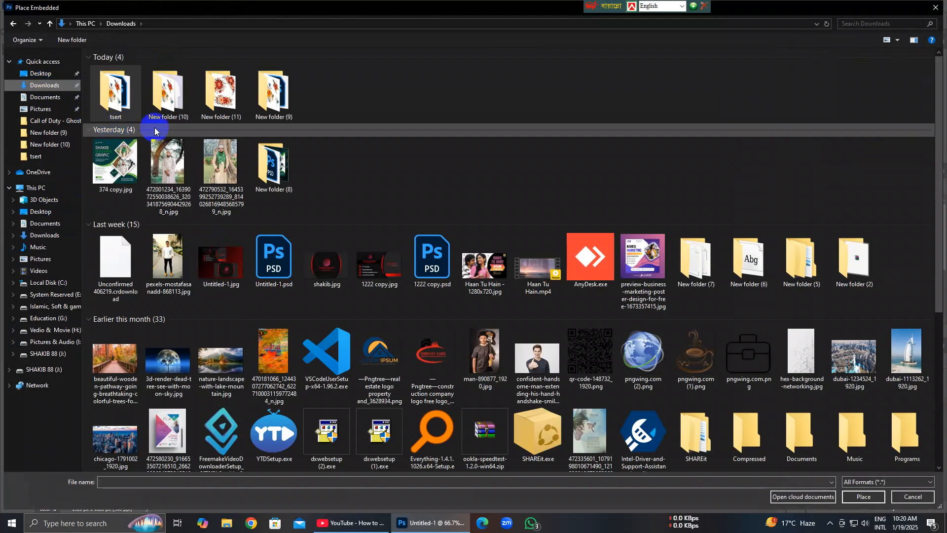
double_click(166, 111)
double_click(169, 85)
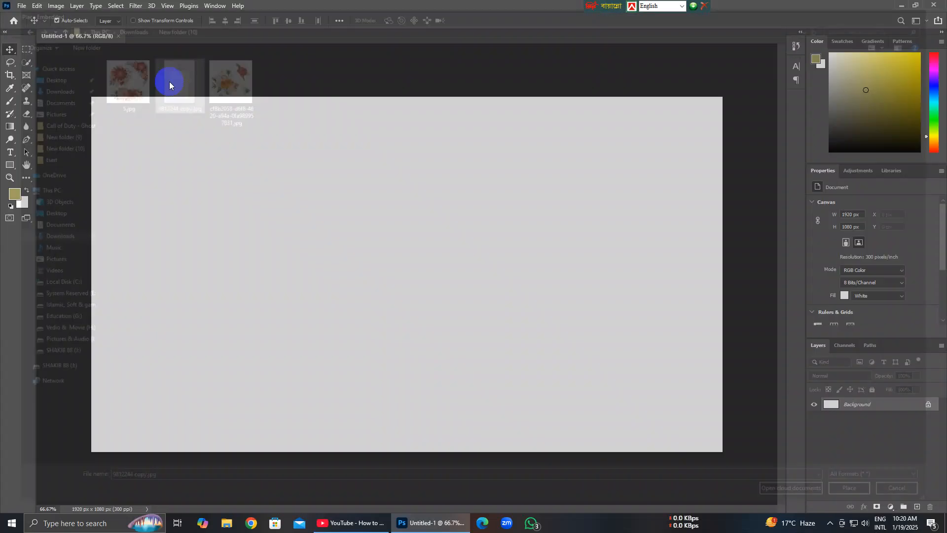
mouse_move(375, 280)
mouse_down()
mouse_move(473, 276)
mouse_move(375, 277)
mouse_up()
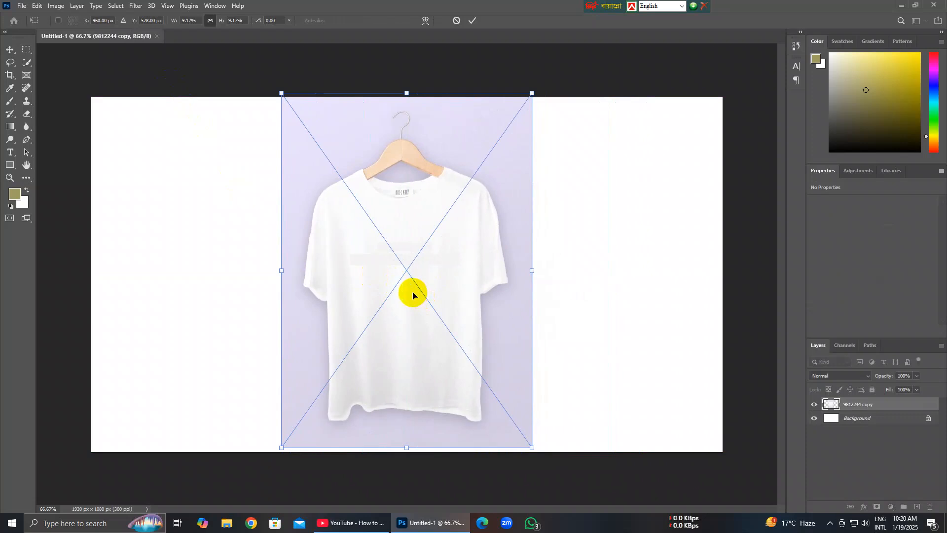
scroll(396, 294, up, 1)
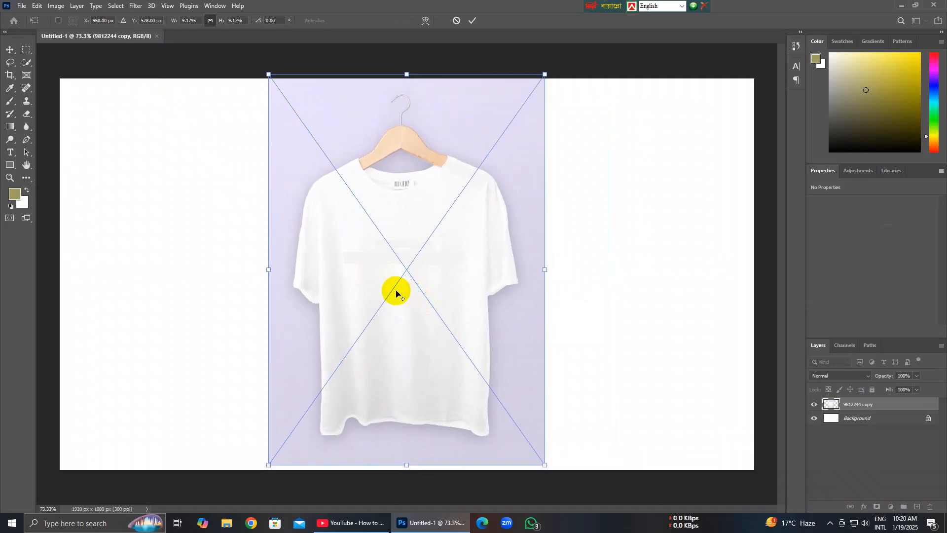
scroll(396, 294, up, 1)
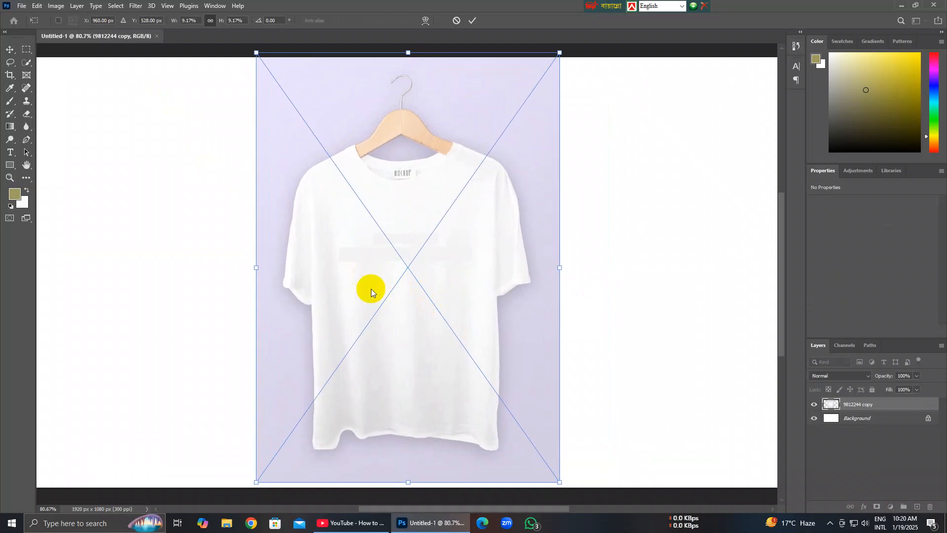
click(866, 407)
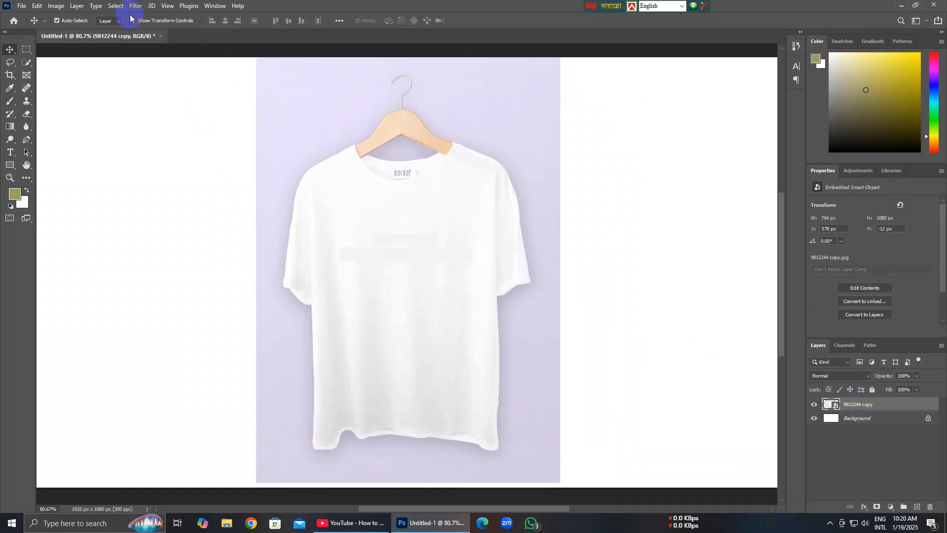
- Select the T-shirt with Select Subject and subtract the hanger from the selection using the Quick Selection tool
click(117, 7)
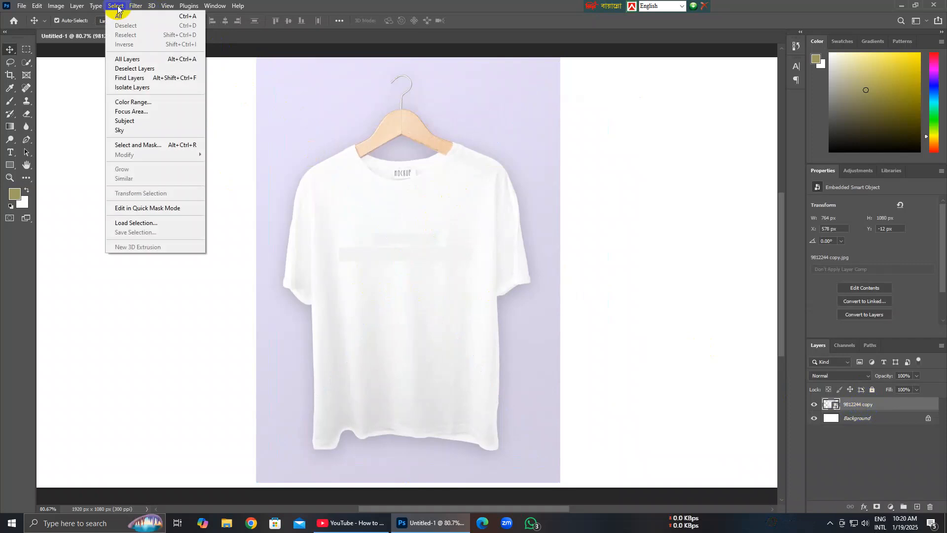
click(120, 119)
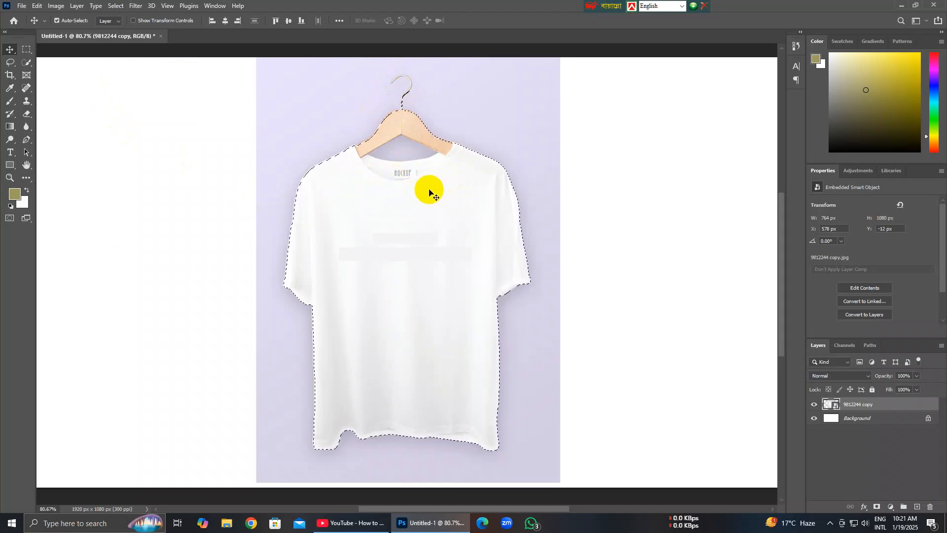
click(26, 63)
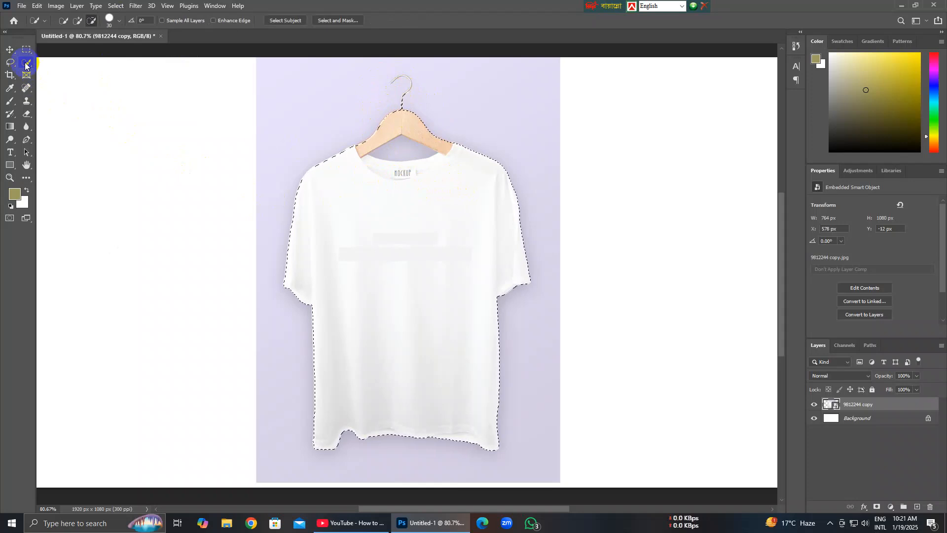
click(70, 72)
click(89, 26)
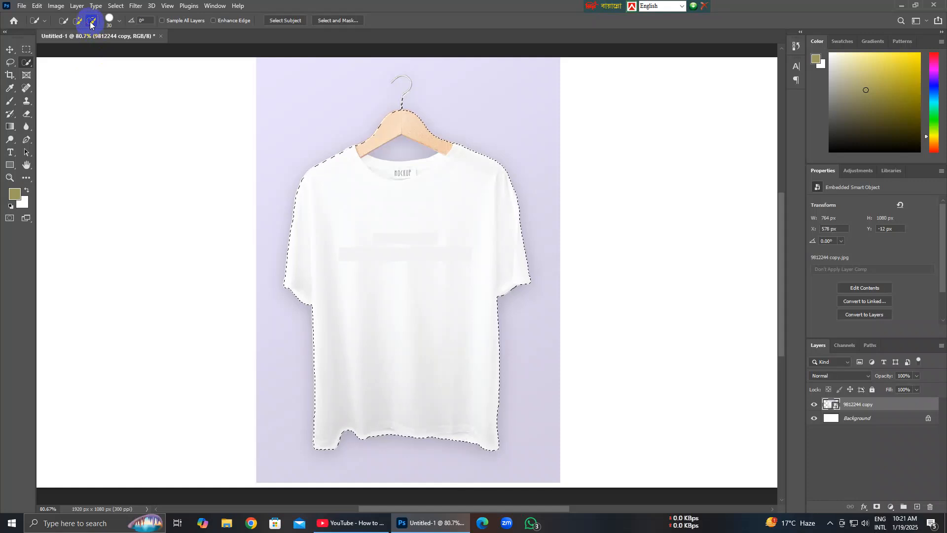
click(403, 92)
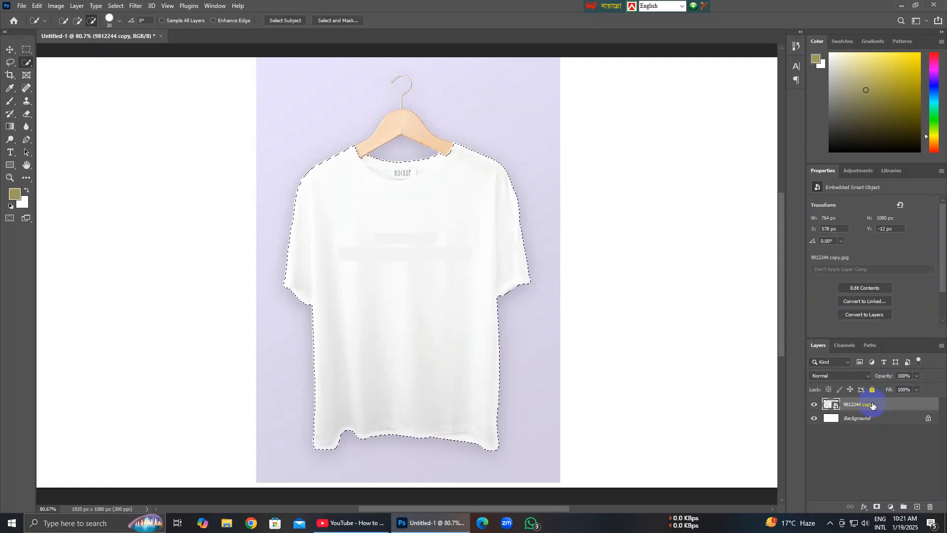
- Copy the selected T-shirt to a new layer and convert that layer to a smart object
key(ctrl+j)
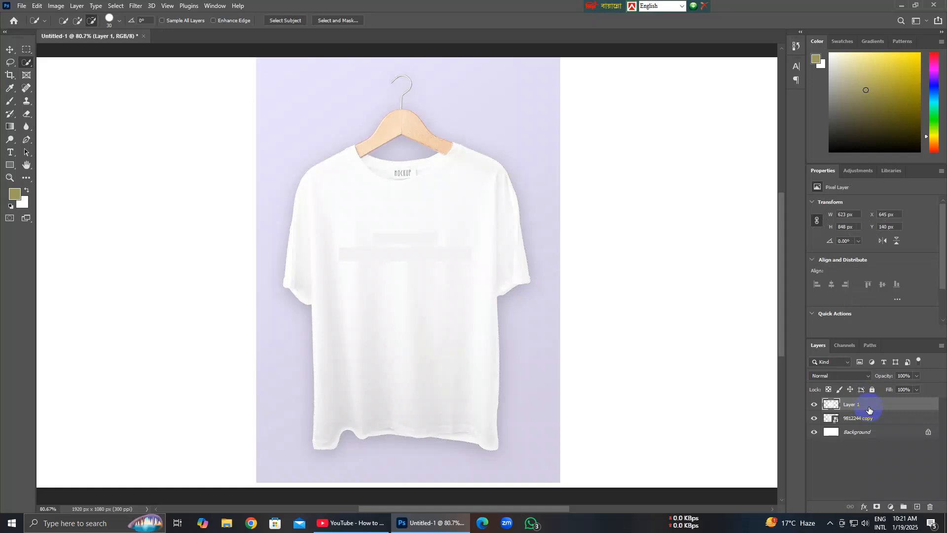
right_click(870, 410)
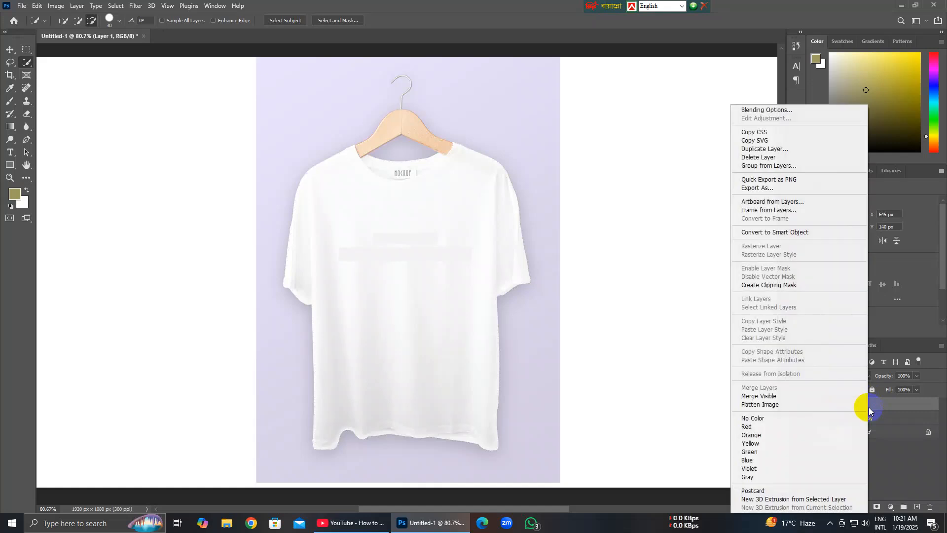
click(783, 235)
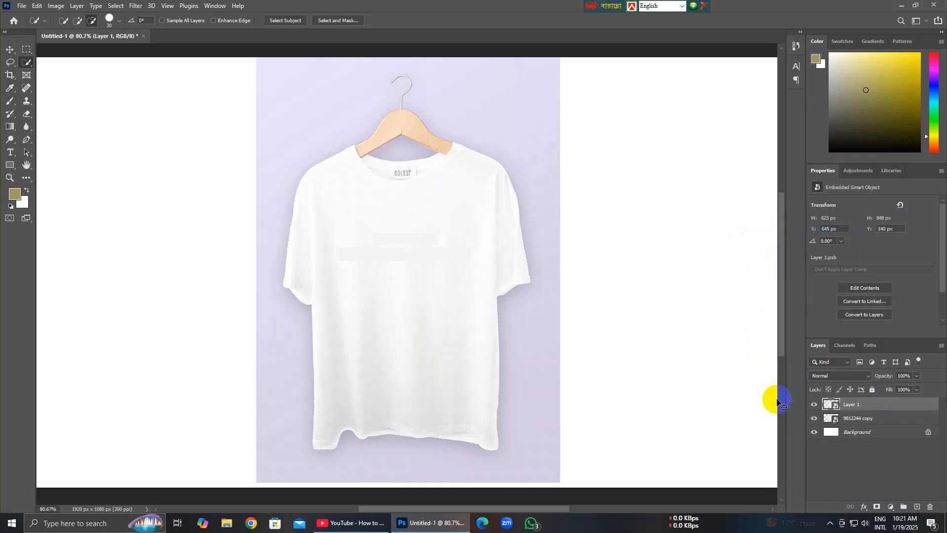
- Apply a Levels adjustment to the T-shirt smart object with the black input level at 48
key(ctrl+l)
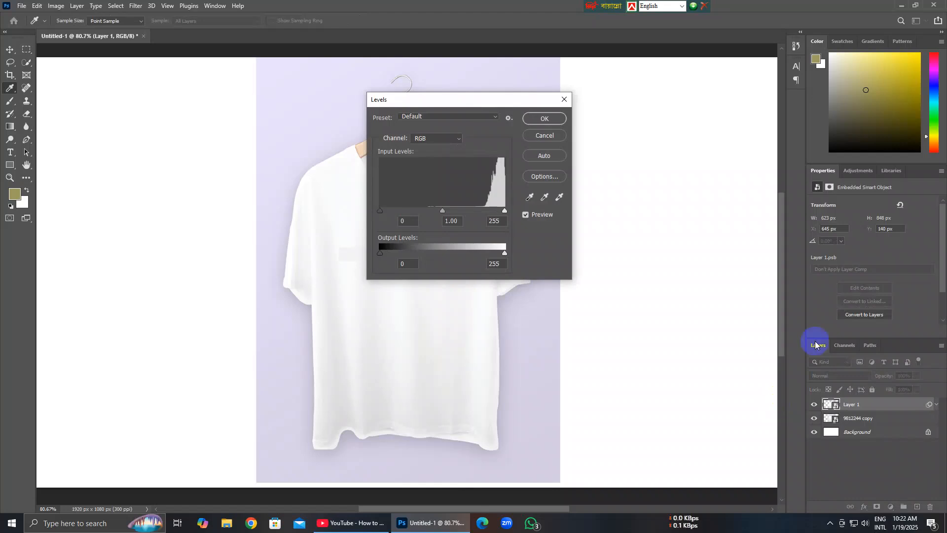
drag(477, 106, 700, 122)
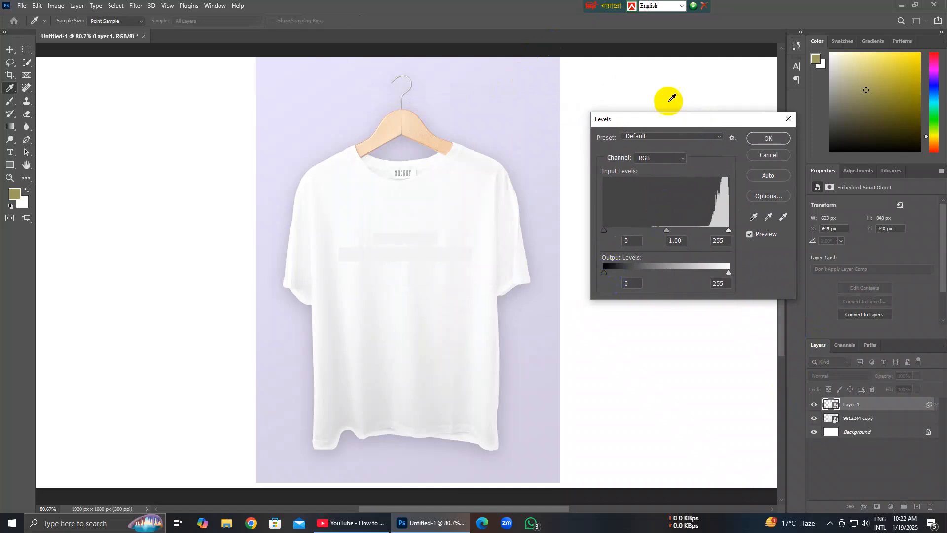
drag(668, 120, 683, 90)
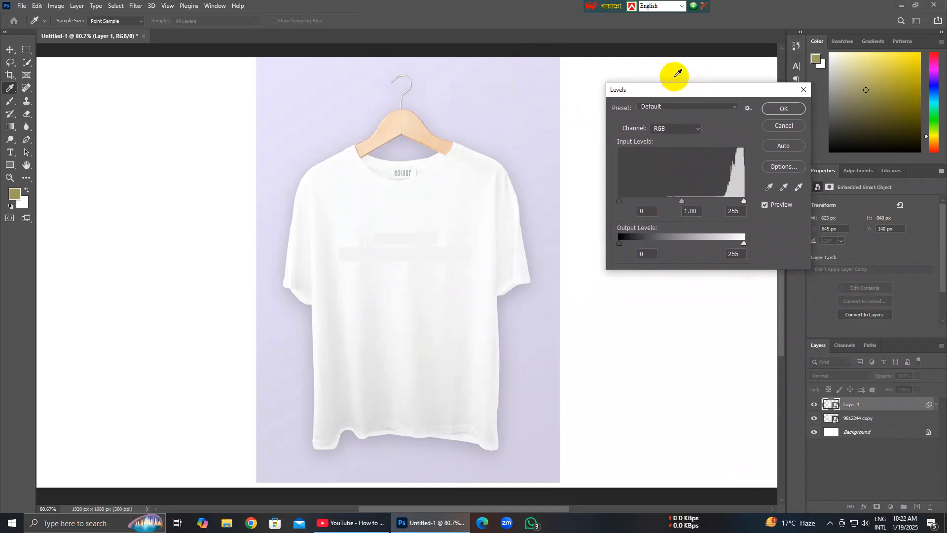
drag(620, 200, 643, 203)
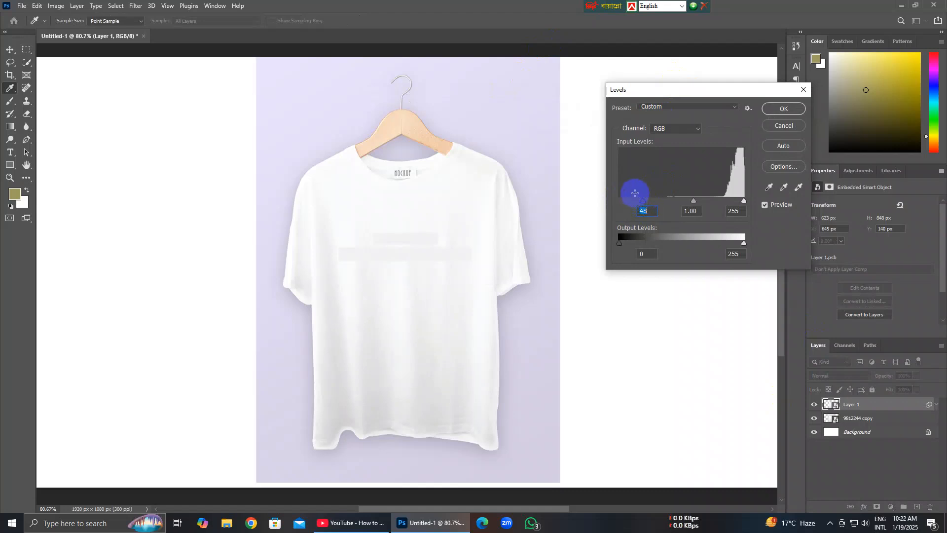
click(789, 111)
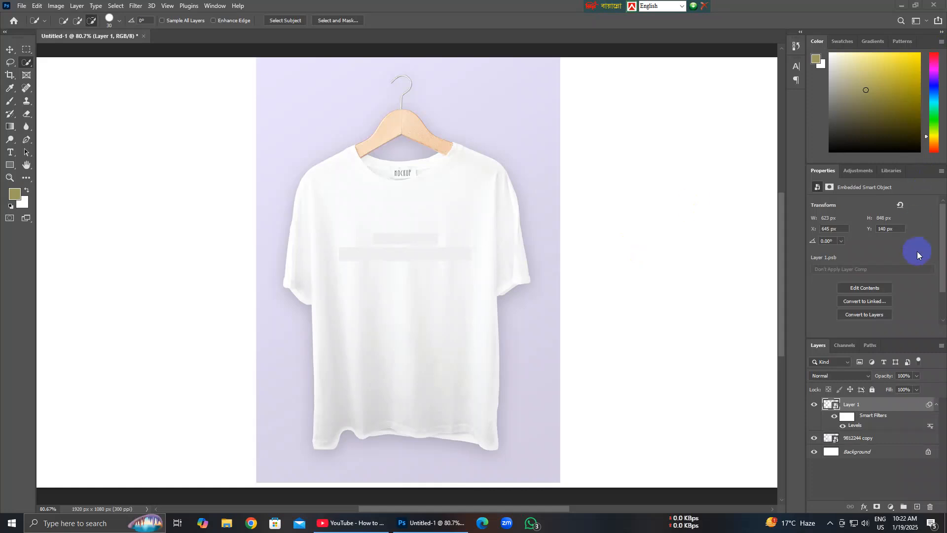
- Begin saving the document under Save As, choosing to store it on the computer
key(v)
click(22, 6)
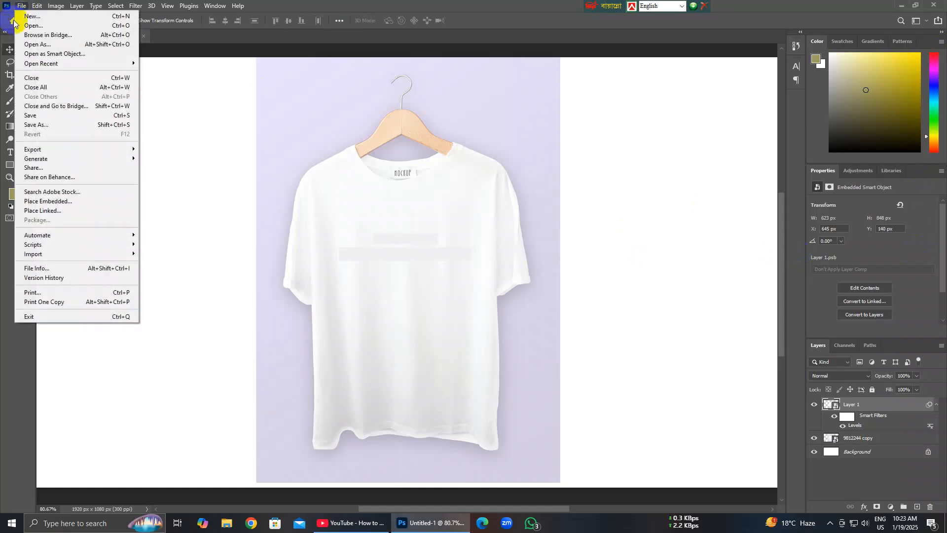
click(59, 126)
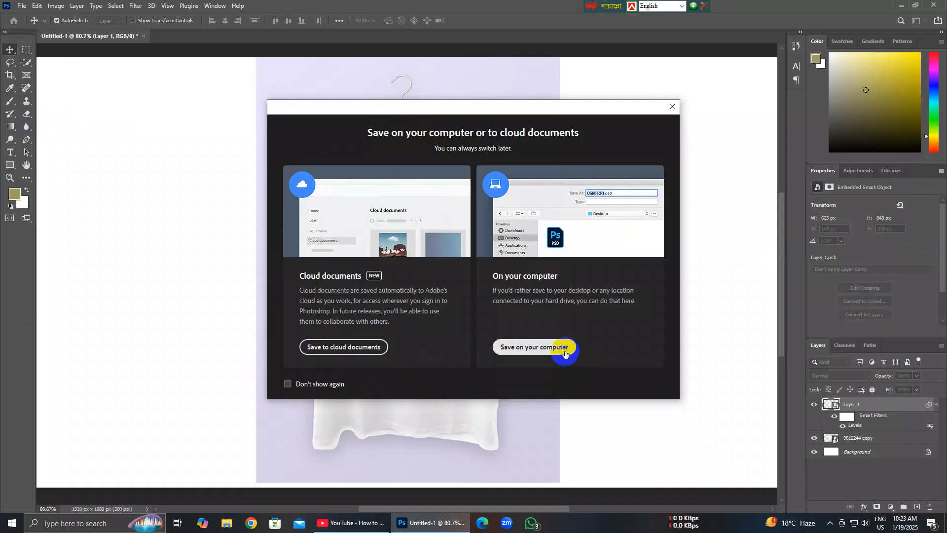
click(561, 353)
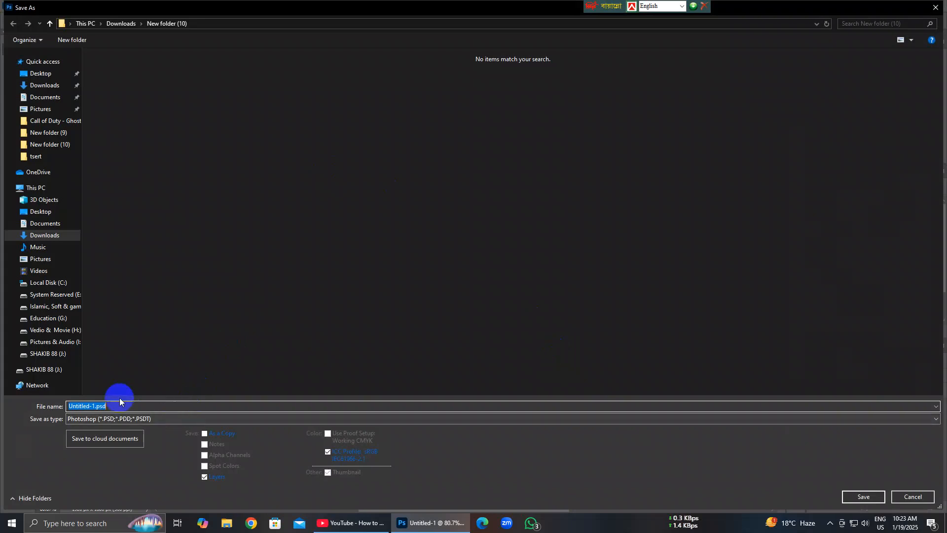
- Create a folder named "tsert 56" in Downloads for the saved document
click(27, 87)
right_click(367, 103)
mouse_move(423, 218)
click(518, 215)
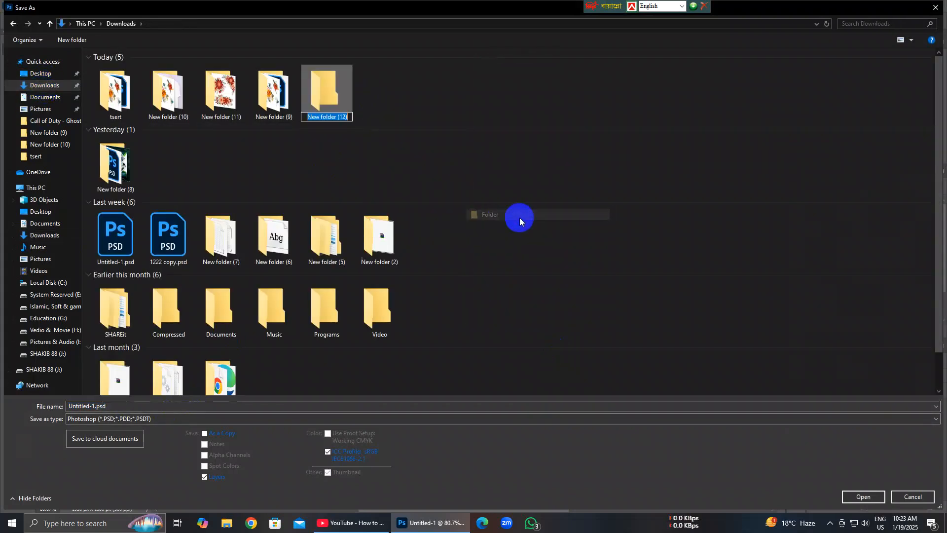
key(BackSpace)
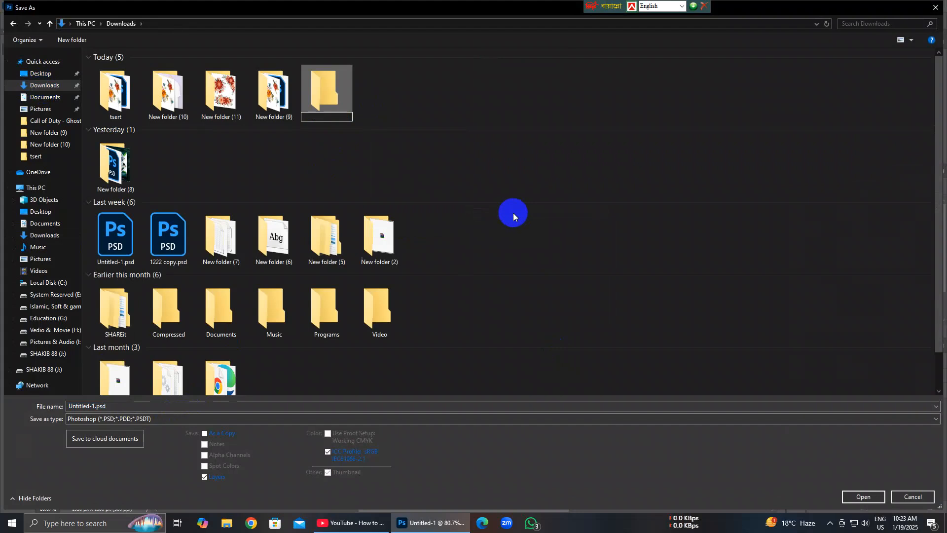
text(tse)
text(rt 56)
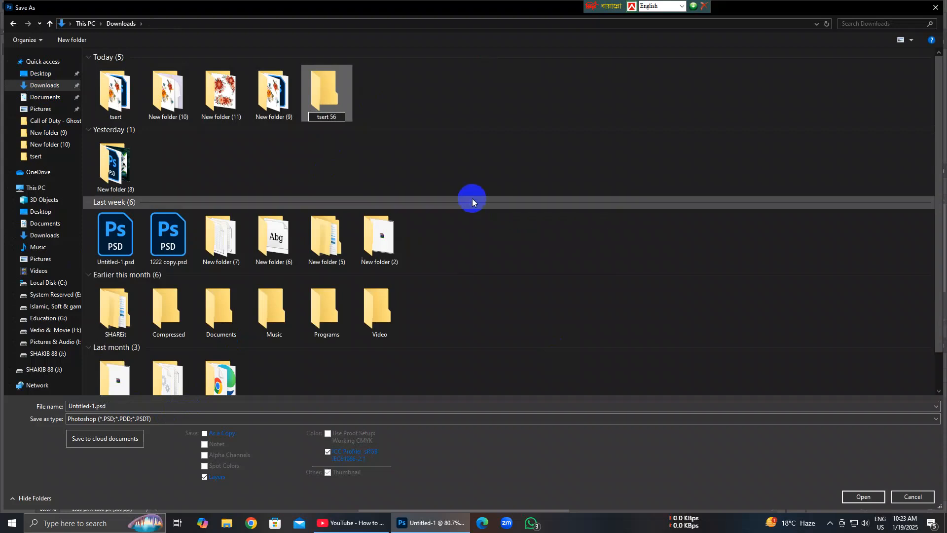
- Save Untitled-1.psd in the tsert 56 folder with Maximize Compatibility on, and delete the smart filters from the T-shirt layer
double_click(323, 79)
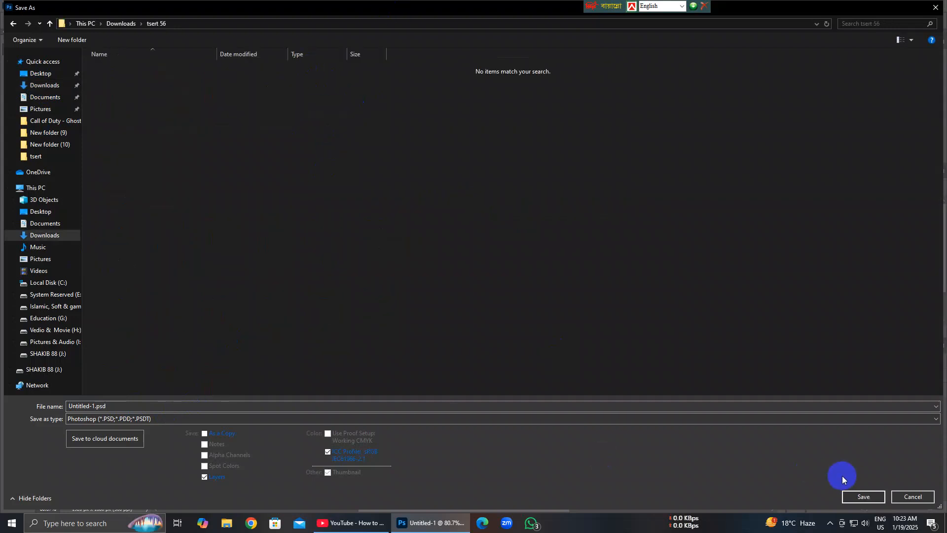
click(864, 496)
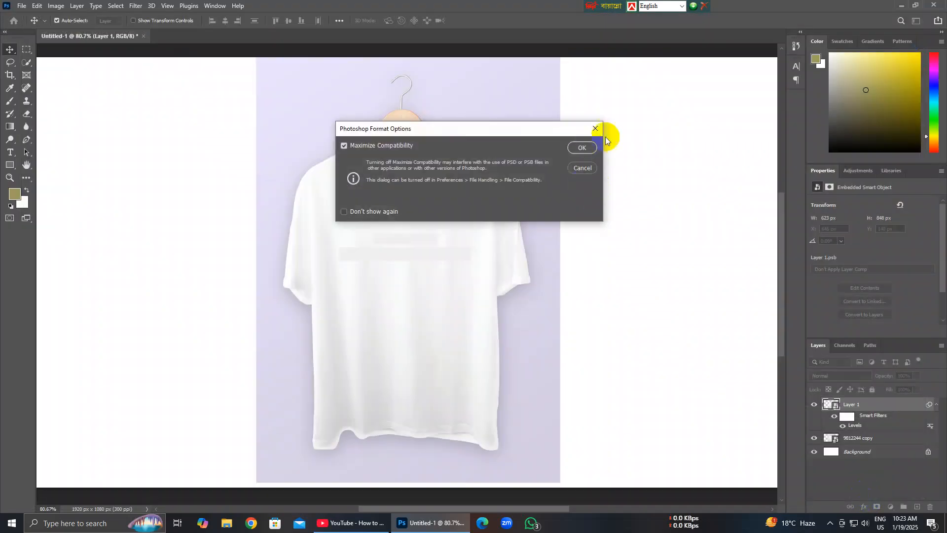
click(583, 147)
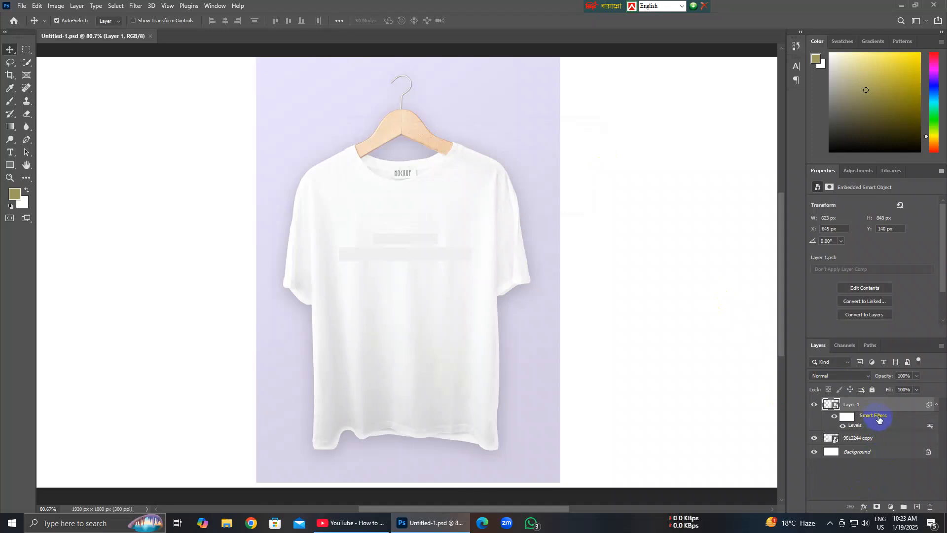
drag(876, 417, 931, 508)
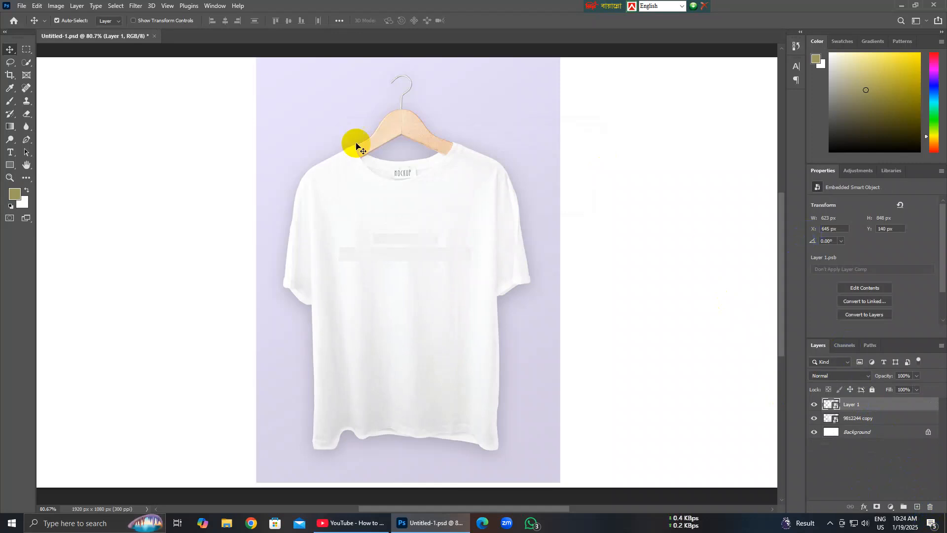
- Draw a rectangle about 644 × 778 px over the T-shirt and fill it with the recently used crimson color
click(8, 166)
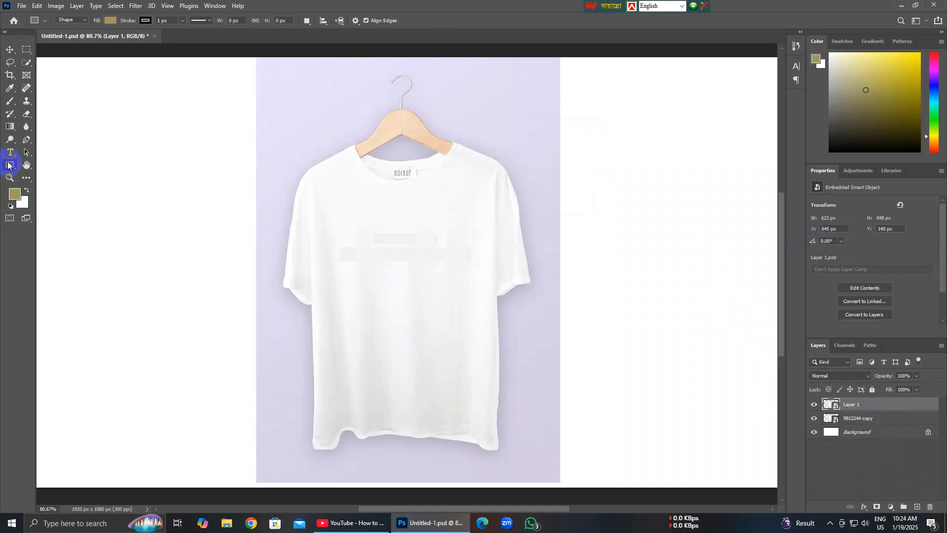
drag(281, 151, 538, 462)
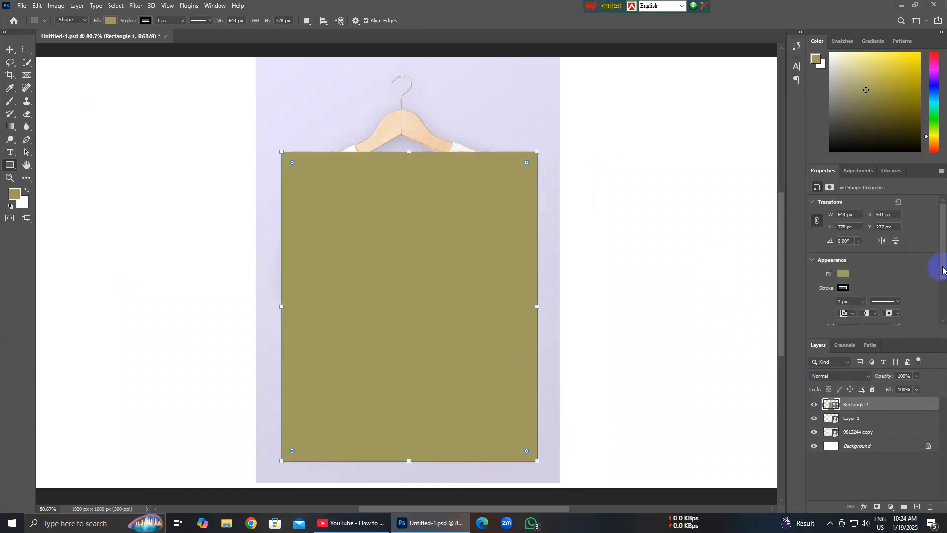
click(844, 274)
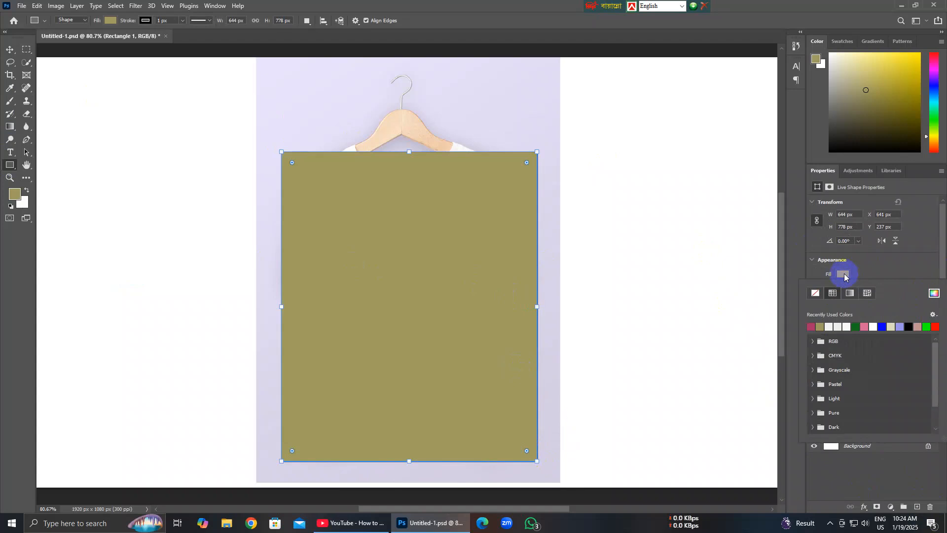
click(812, 327)
click(918, 273)
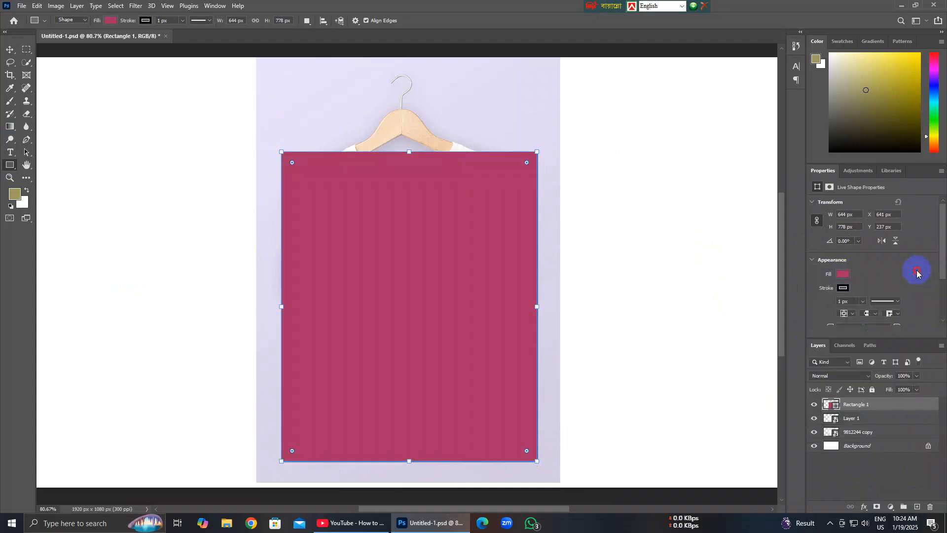
- Move the crimson rectangle slightly up so it covers the T-shirt's shoulders
click(10, 50)
click(367, 303)
drag(368, 304, 366, 293)
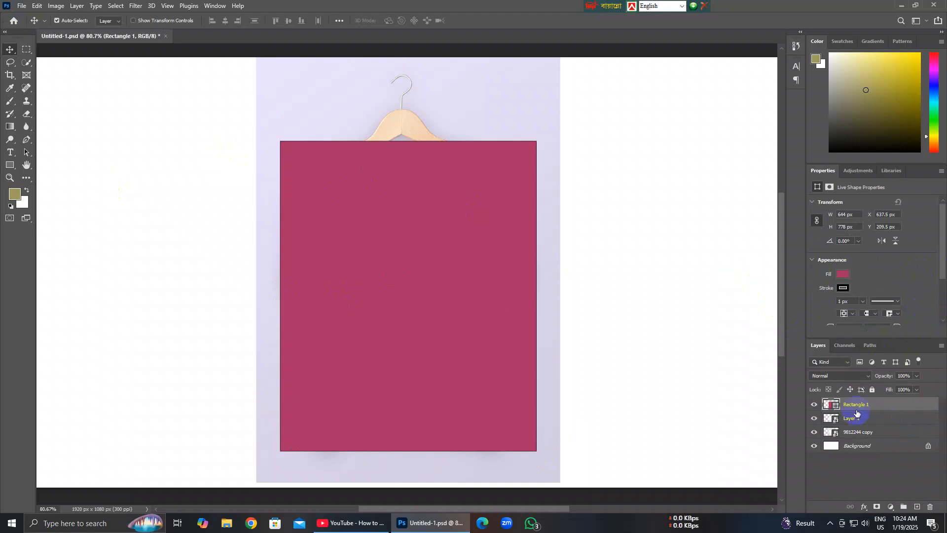
- Convert the rectangle layer to a smart object and clip it to the T-shirt layer with a clipping mask
right_click(882, 406)
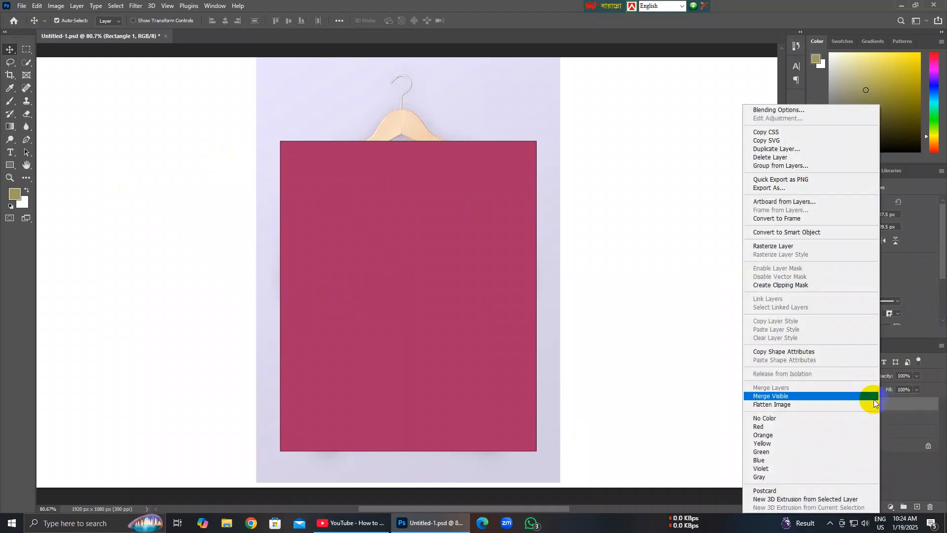
click(798, 233)
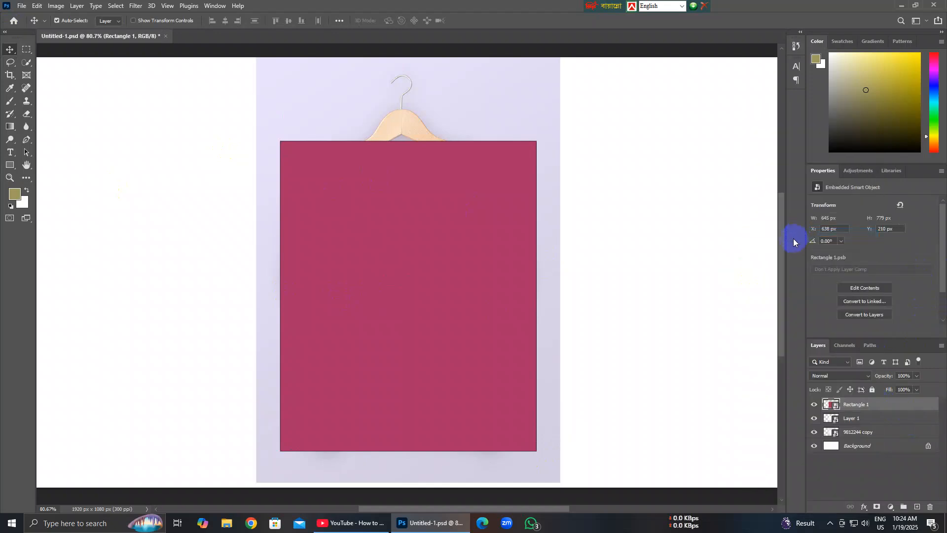
right_click(884, 403)
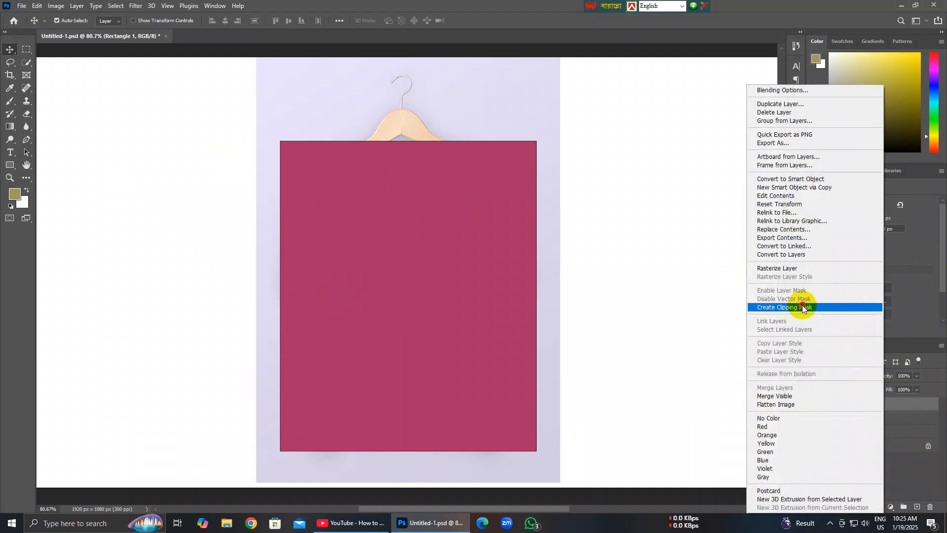
click(803, 307)
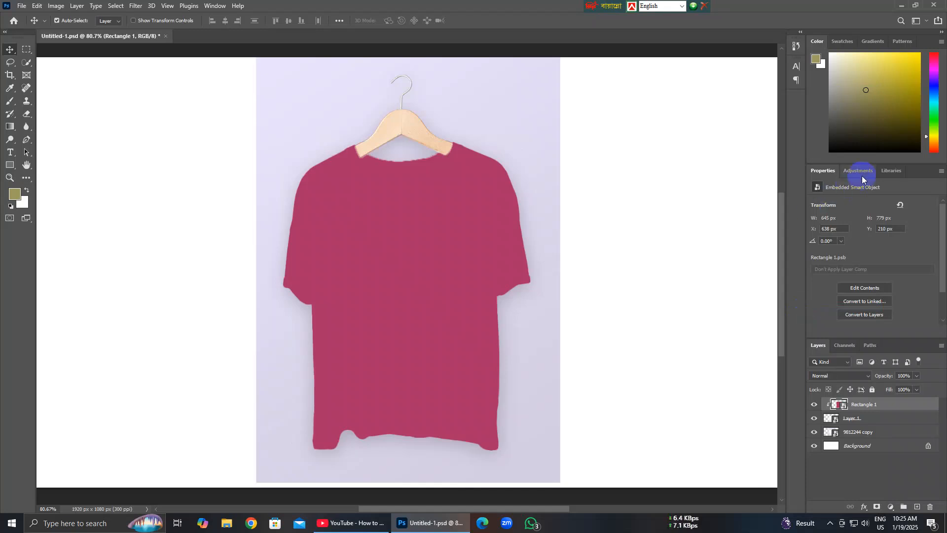
- Apply a Displace filter to the rectangle with horizontal and vertical scale 10, using Untitled-1.psd from the tsert 56 folder as displacement map
click(136, 7)
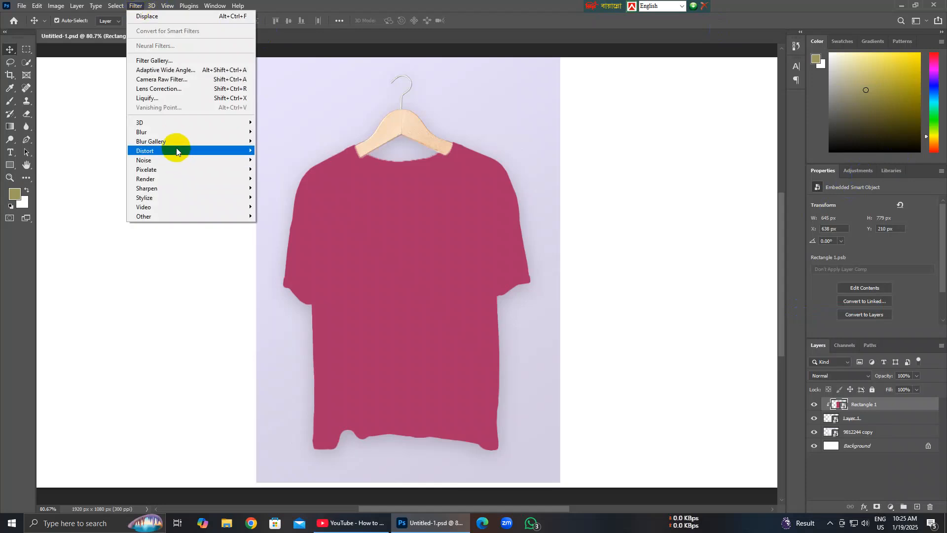
mouse_move(179, 148)
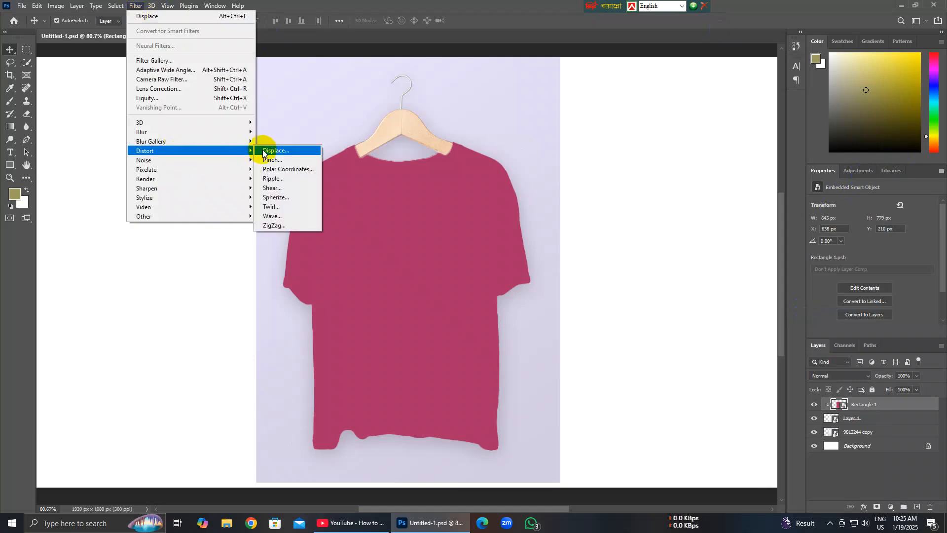
click(275, 151)
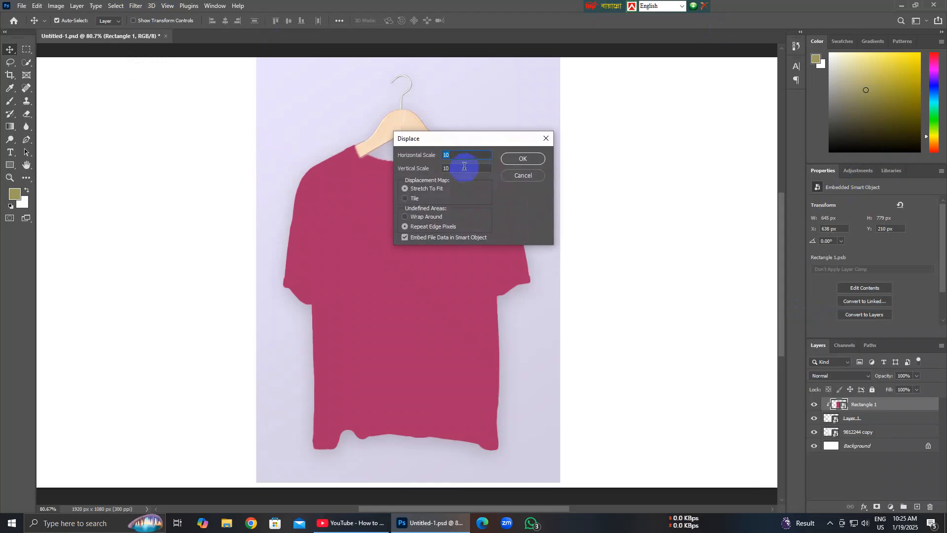
click(524, 160)
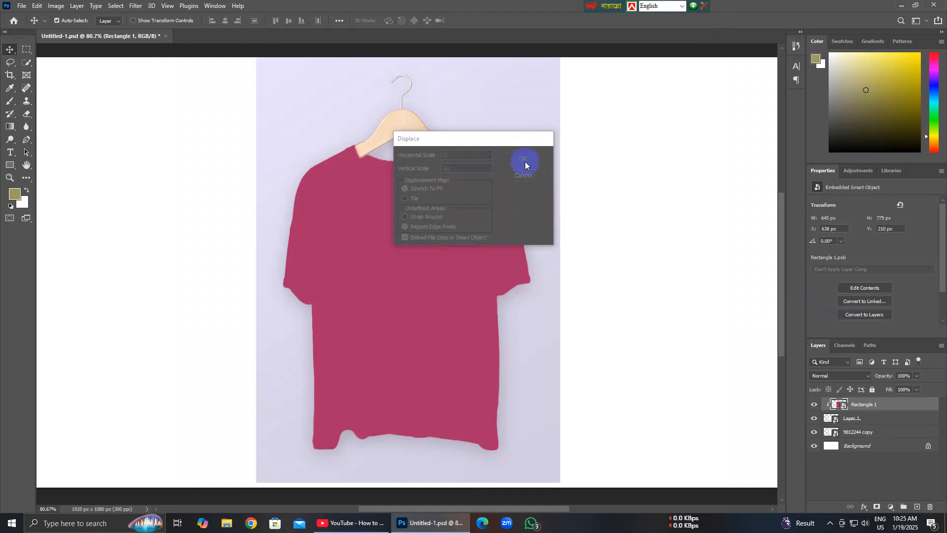
click(39, 85)
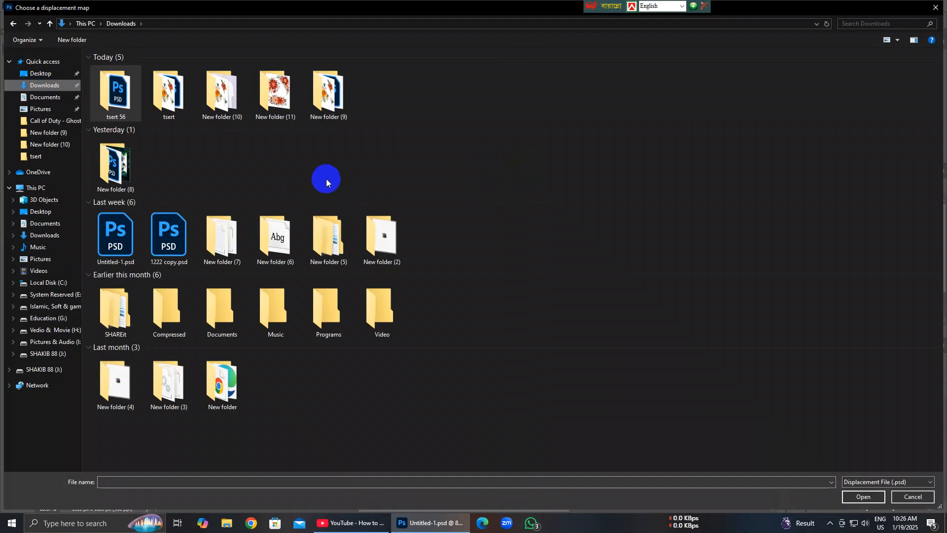
double_click(124, 93)
double_click(131, 93)
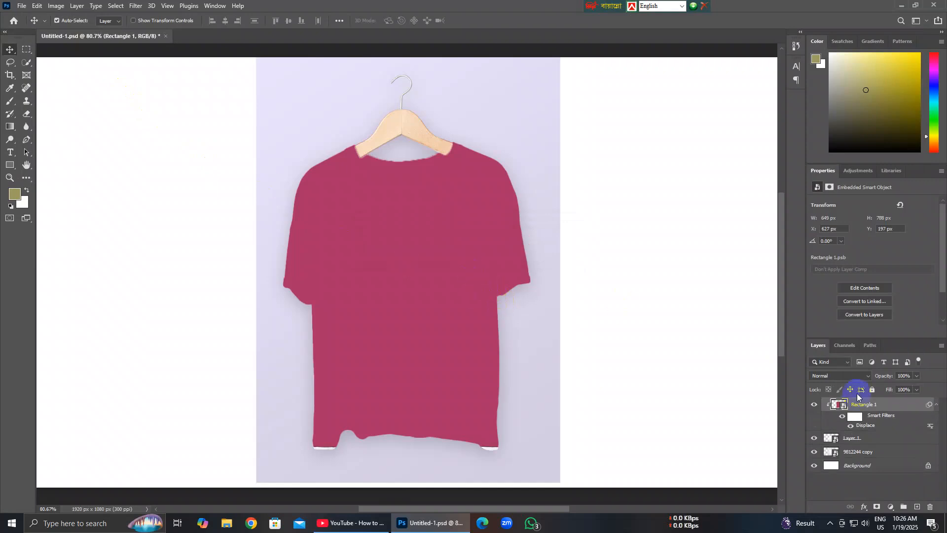
- Set the rectangle layer's blending mode to Multiply
click(844, 375)
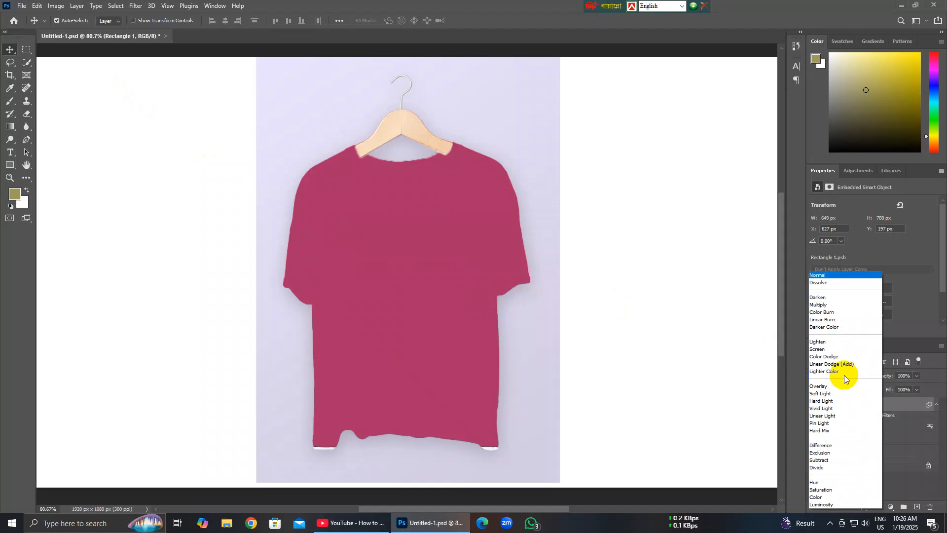
click(833, 305)
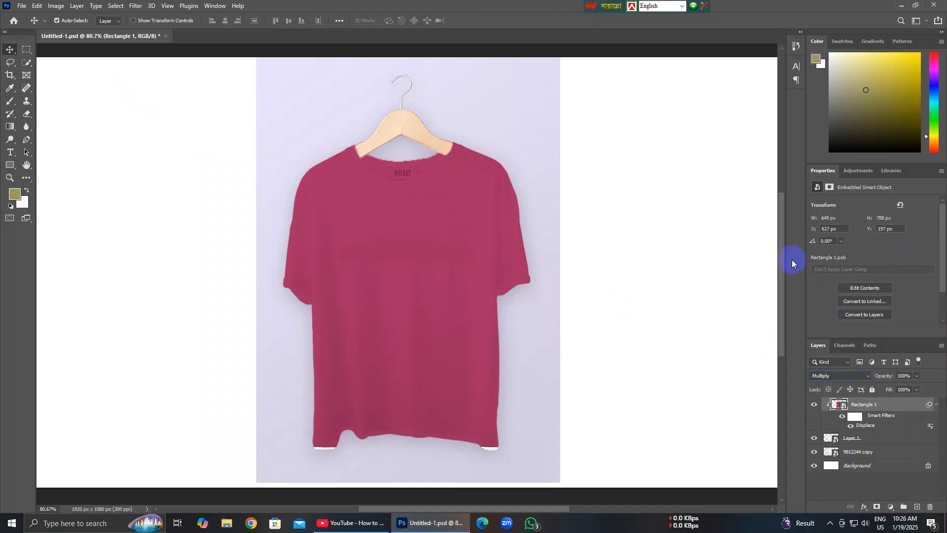
- Open the rectangle smart object's contents and place the embedded floral image cf8b2058-d6f8-4620-a94a-0fa989957831.jpg from New folder (10) into it
double_click(838, 406)
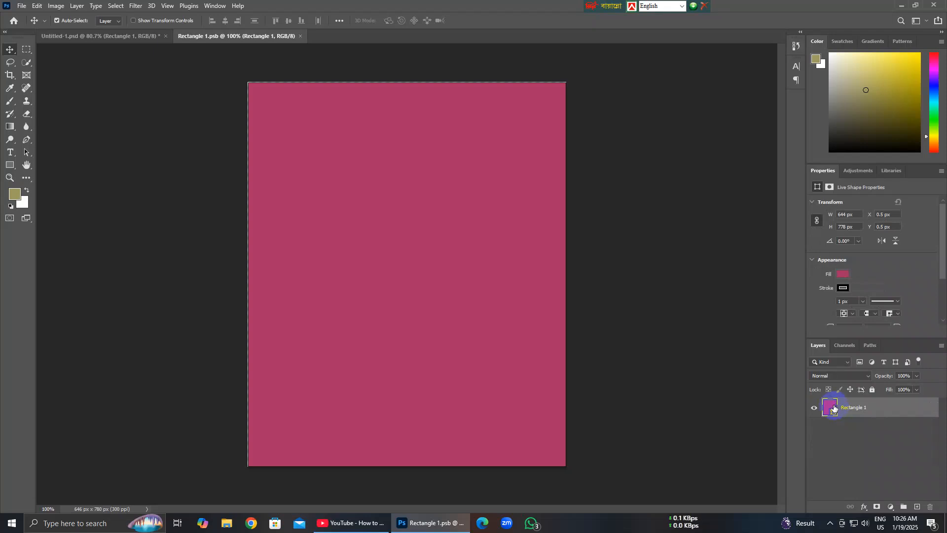
click(21, 6)
click(67, 201)
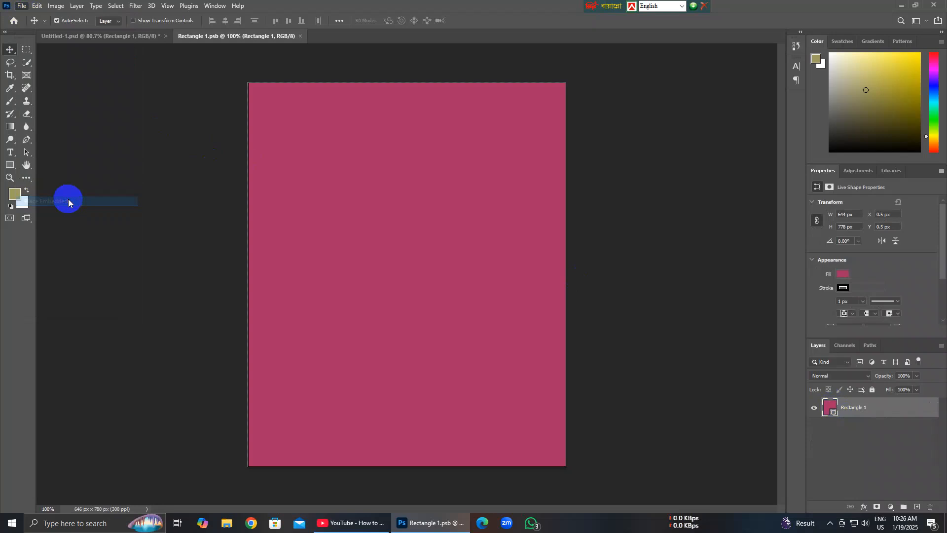
click(29, 86)
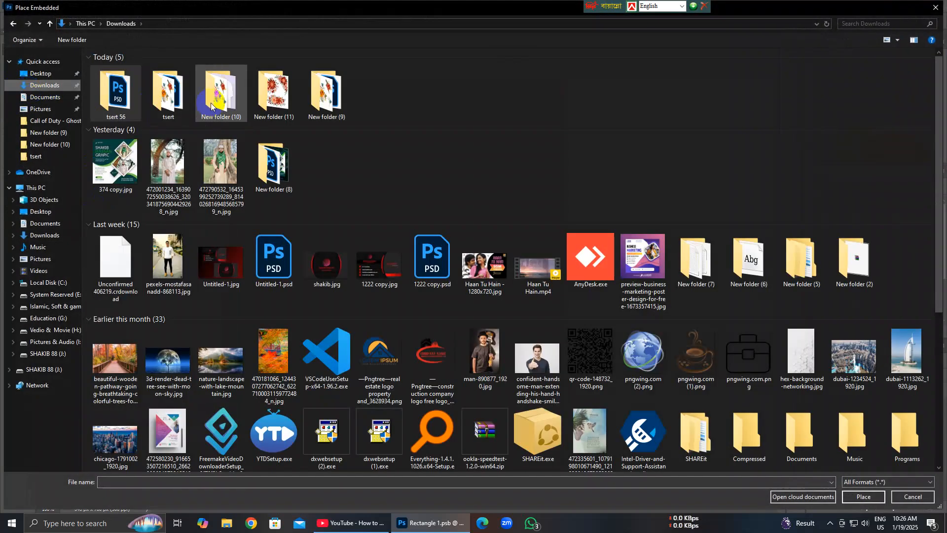
double_click(170, 113)
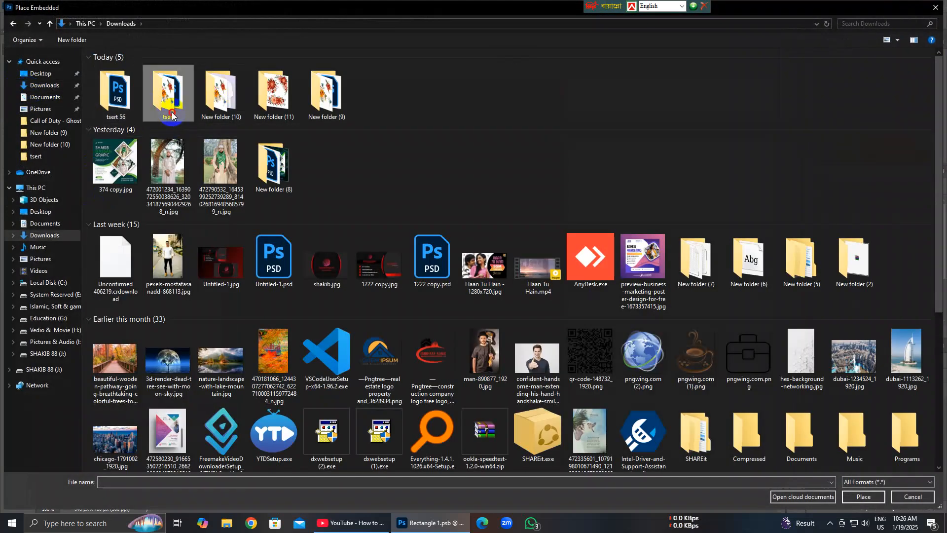
click(13, 24)
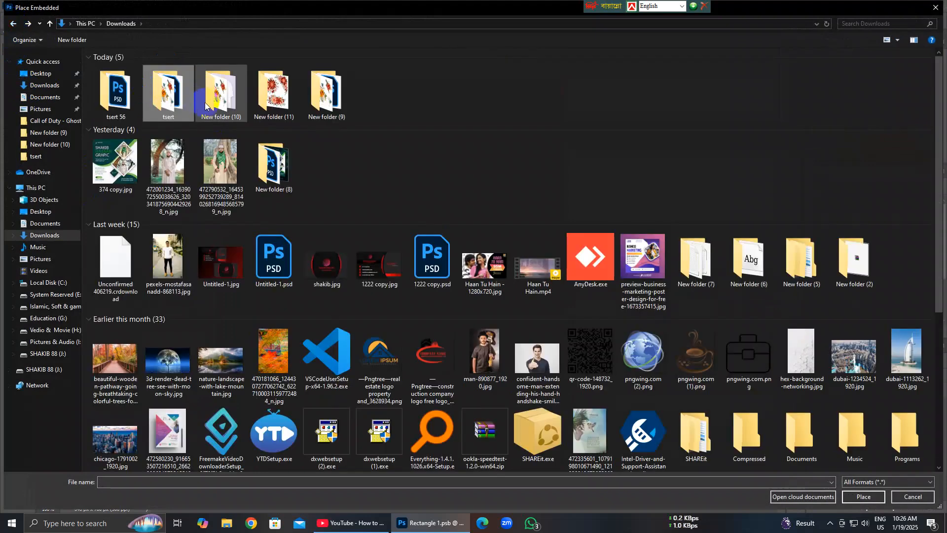
double_click(220, 82)
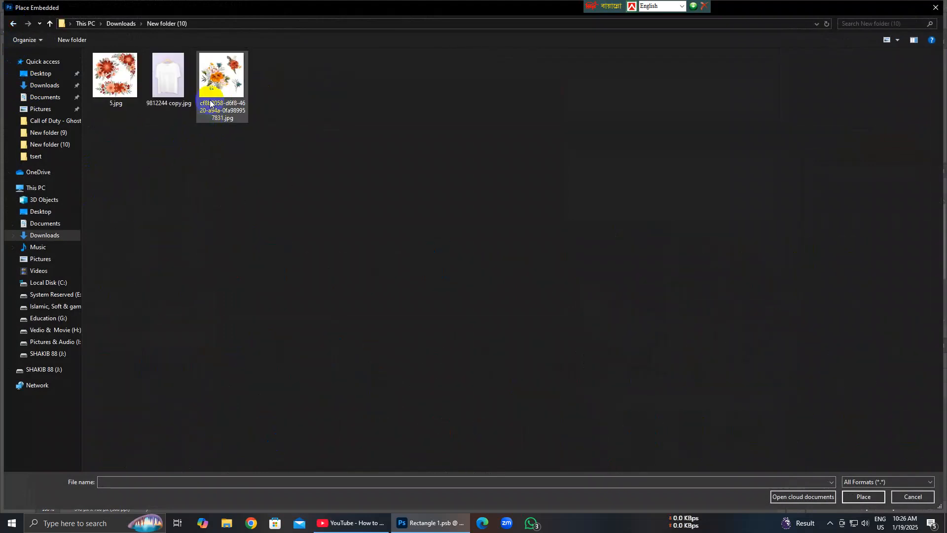
double_click(217, 79)
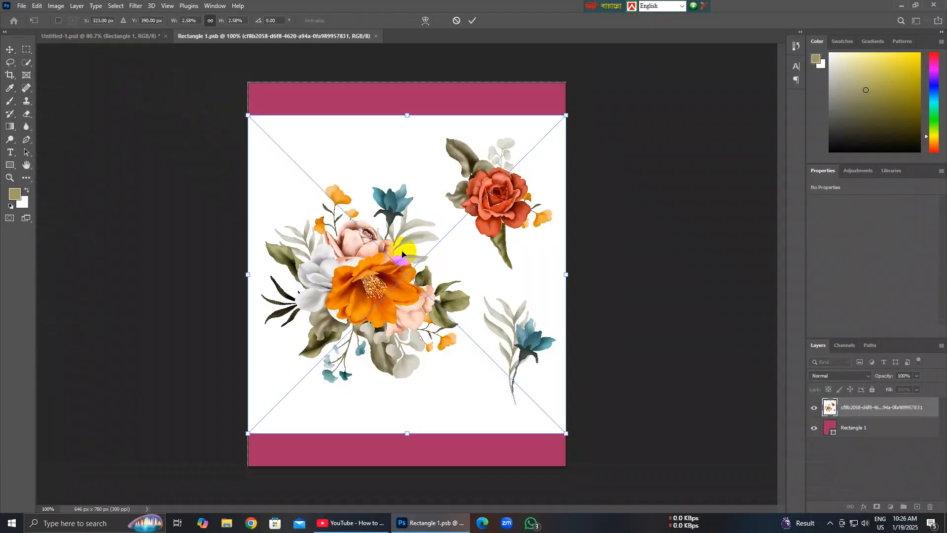
- Scale the placed floral image to about 800 × 800 px, position it to cover the whole canvas, and commit the transform
drag(406, 115, 404, 82)
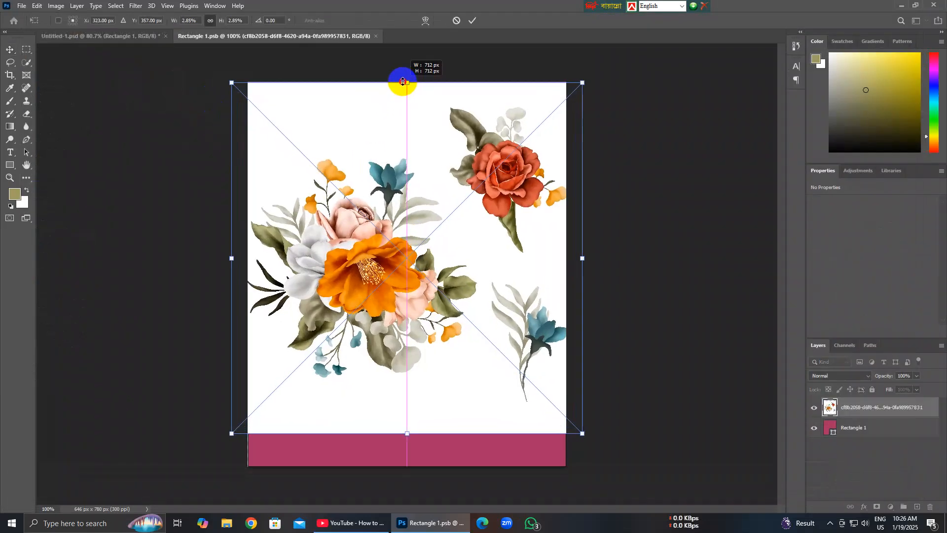
drag(406, 433, 406, 465)
drag(382, 370, 405, 360)
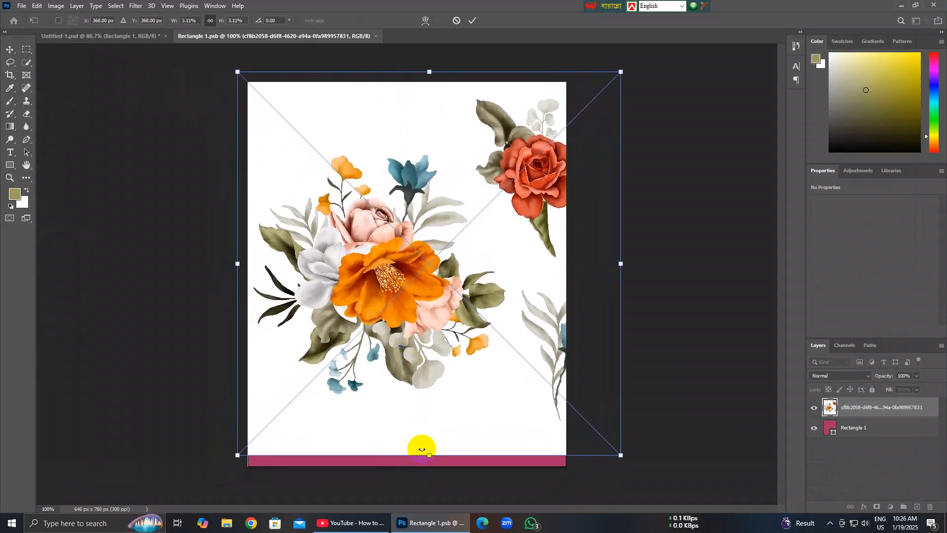
drag(430, 455, 430, 466)
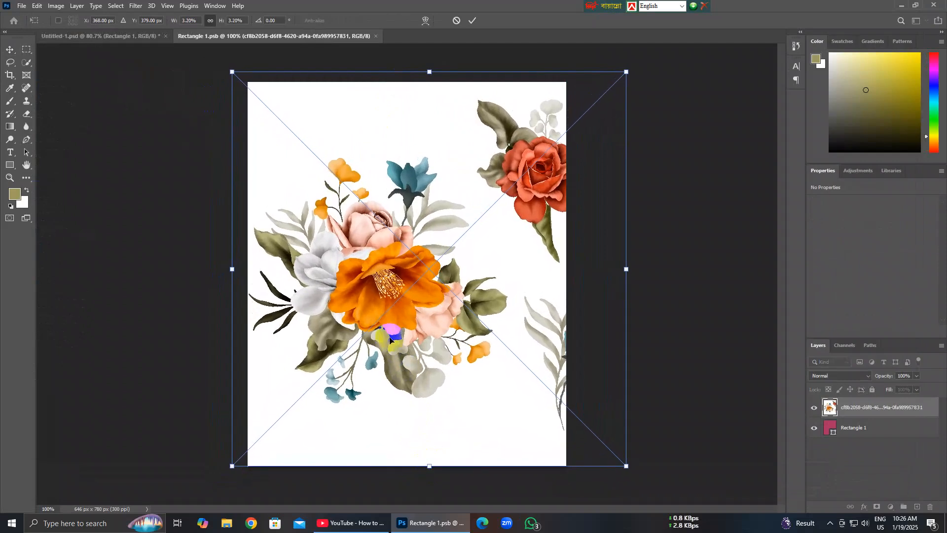
click(897, 408)
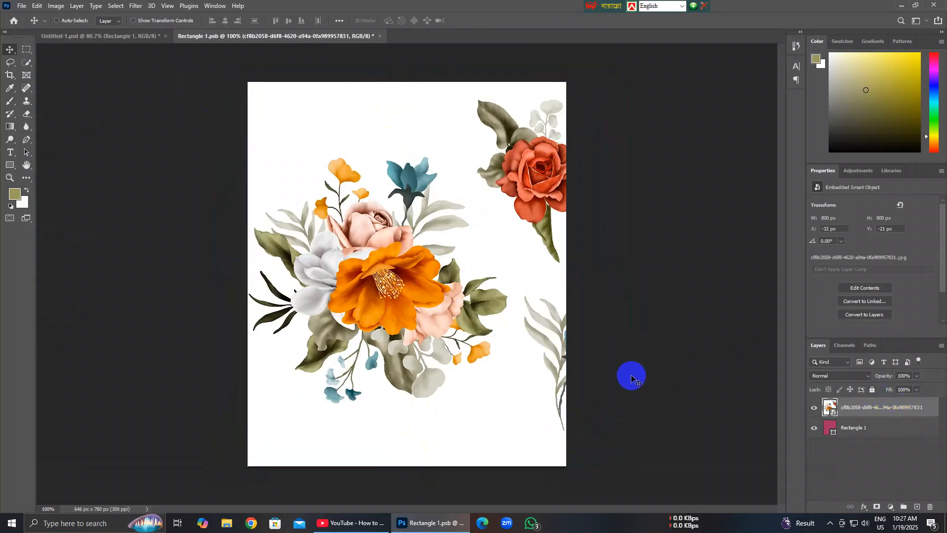
- Save the rectangle smart object's edited contents and return to the Untitled-1.psd mockup document
key(ctrl+s)
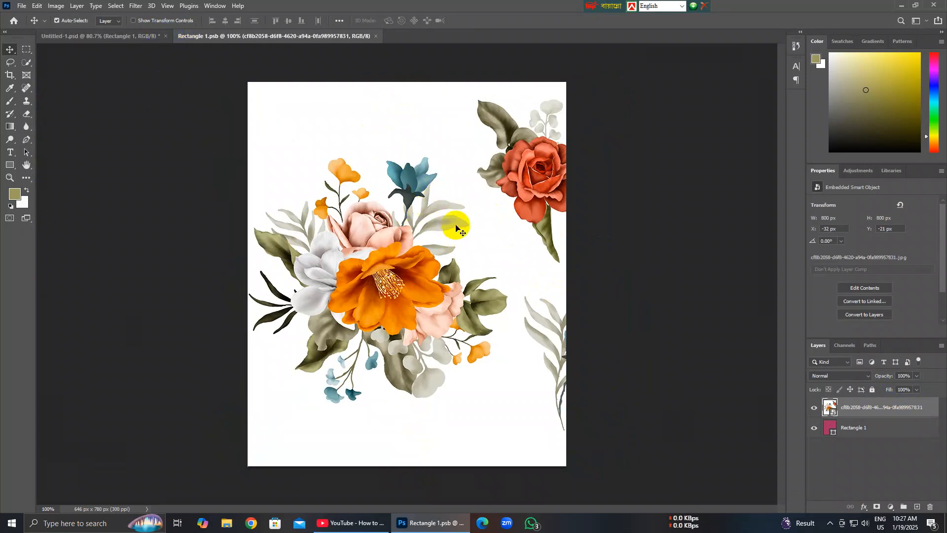
click(99, 40)
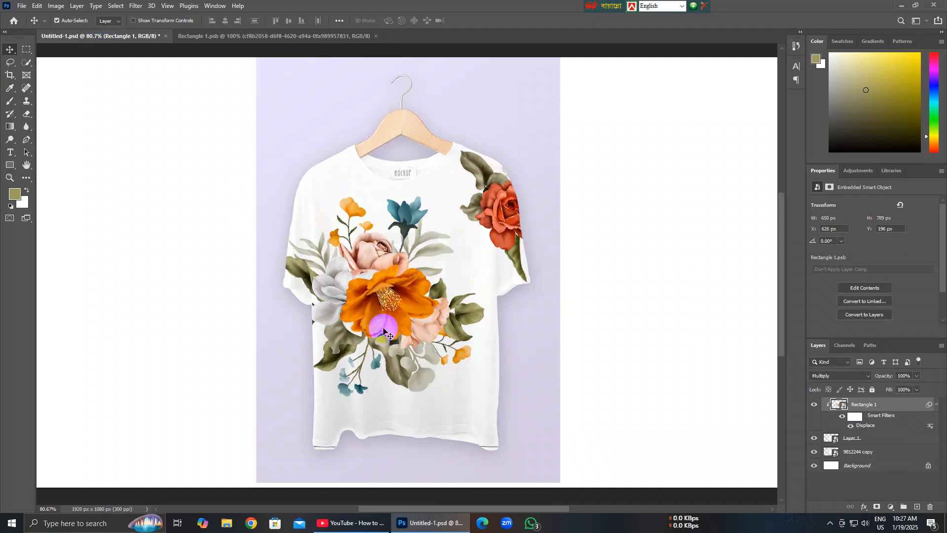
right_click(914, 408)
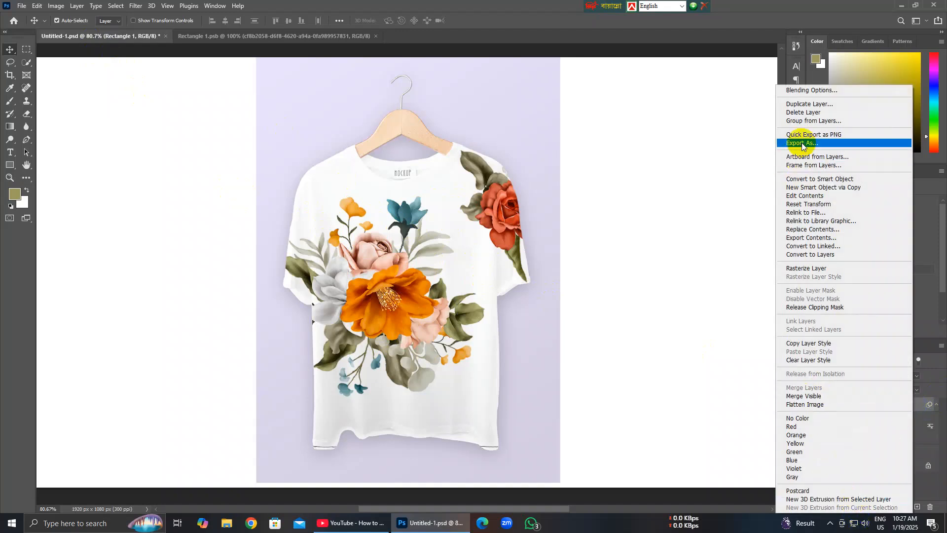
click(812, 91)
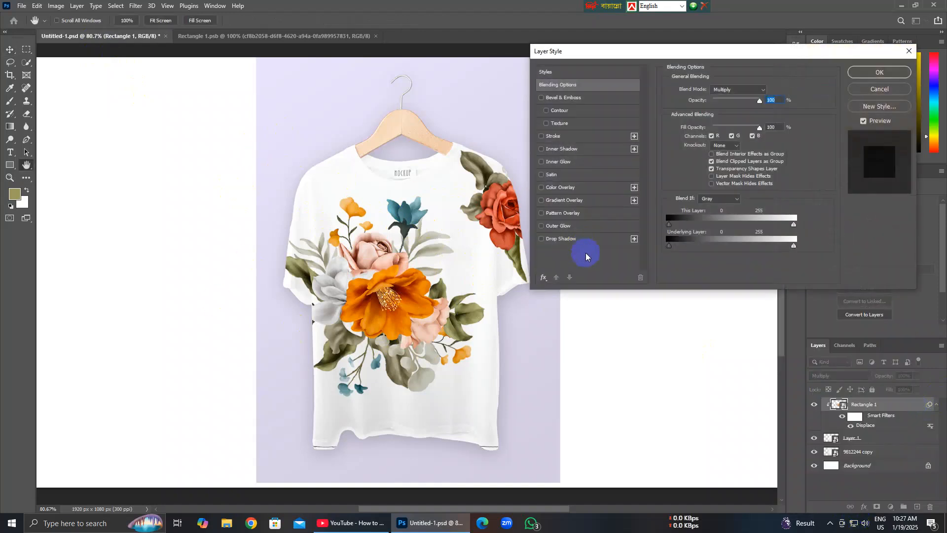
click(552, 241)
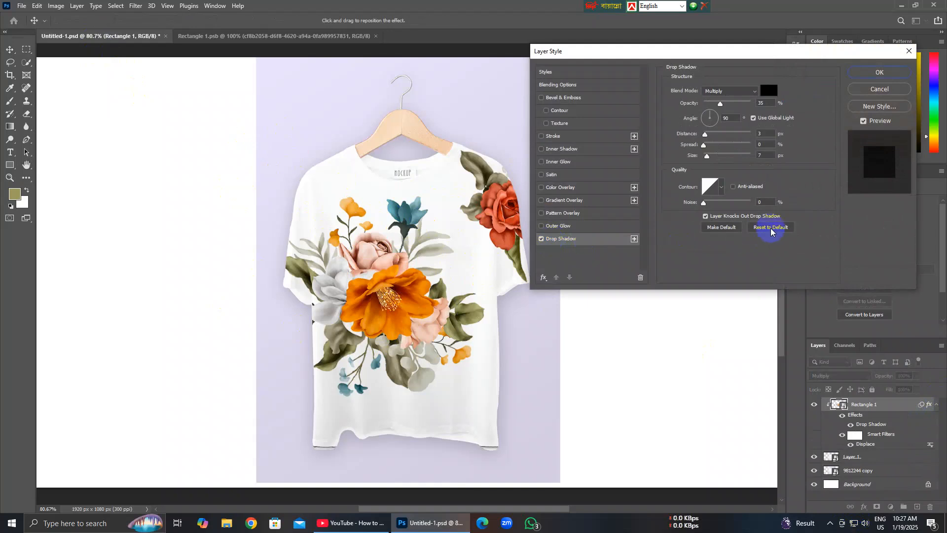
click(571, 228)
click(574, 239)
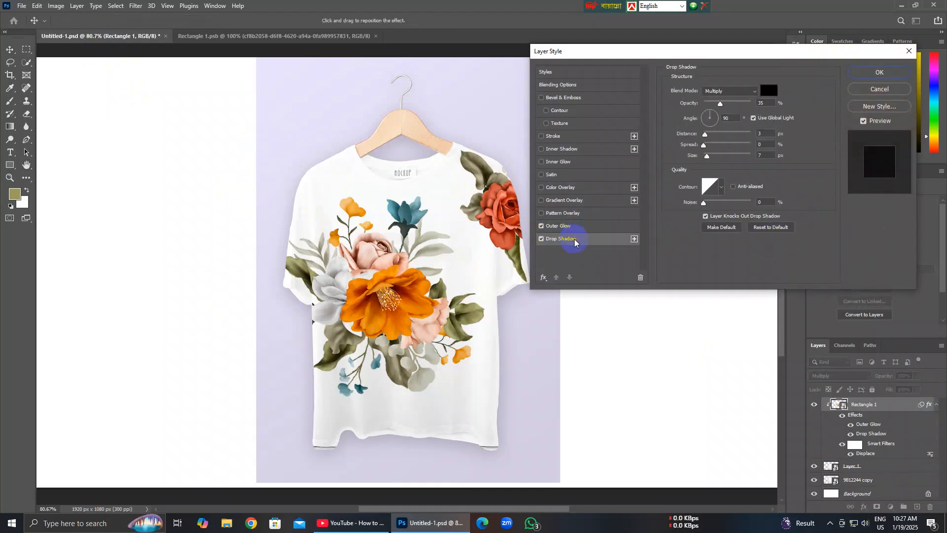
mouse_move(705, 203)
mouse_down()
mouse_move(716, 206)
mouse_move(706, 205)
mouse_up()
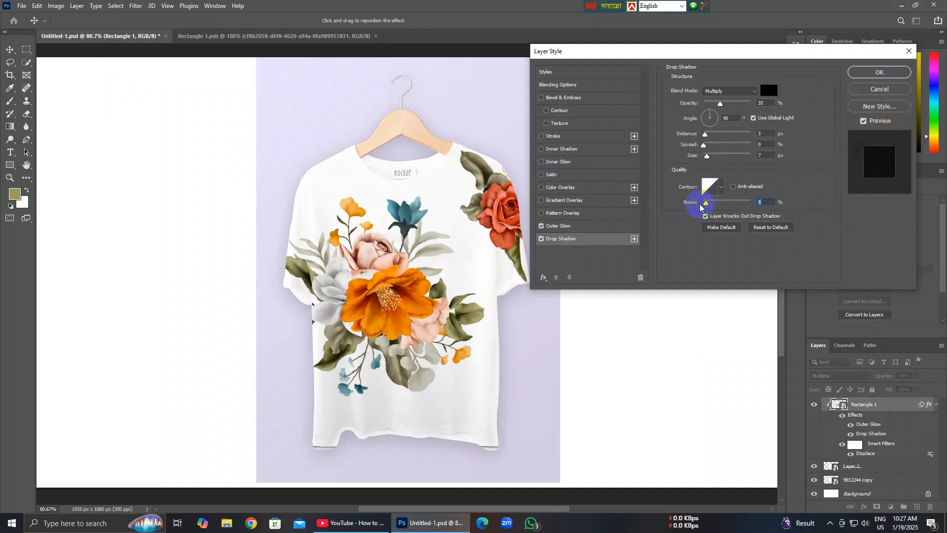
click(542, 213)
click(542, 214)
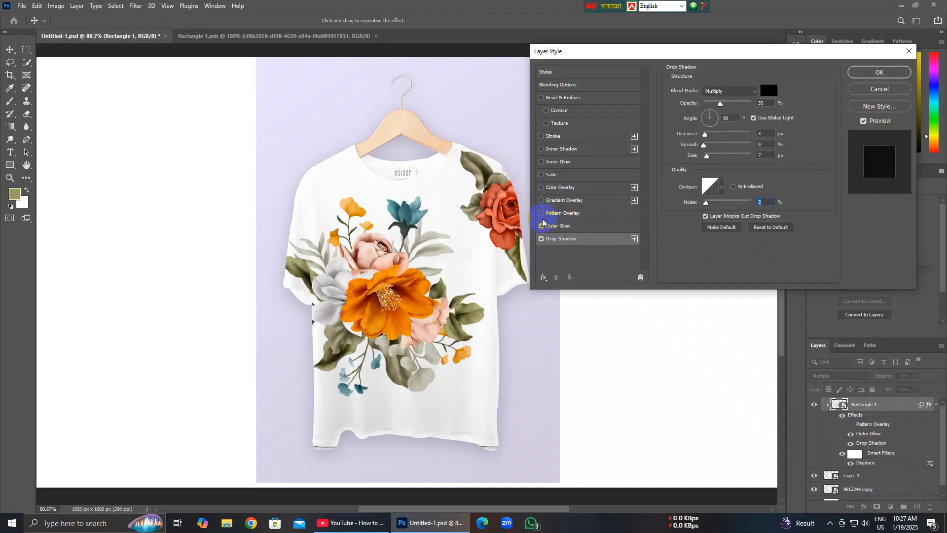
click(908, 55)
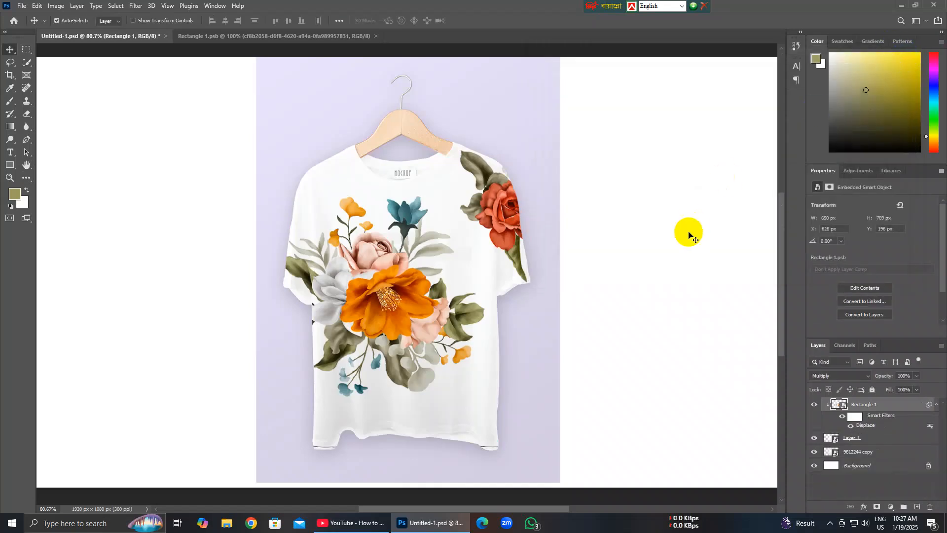